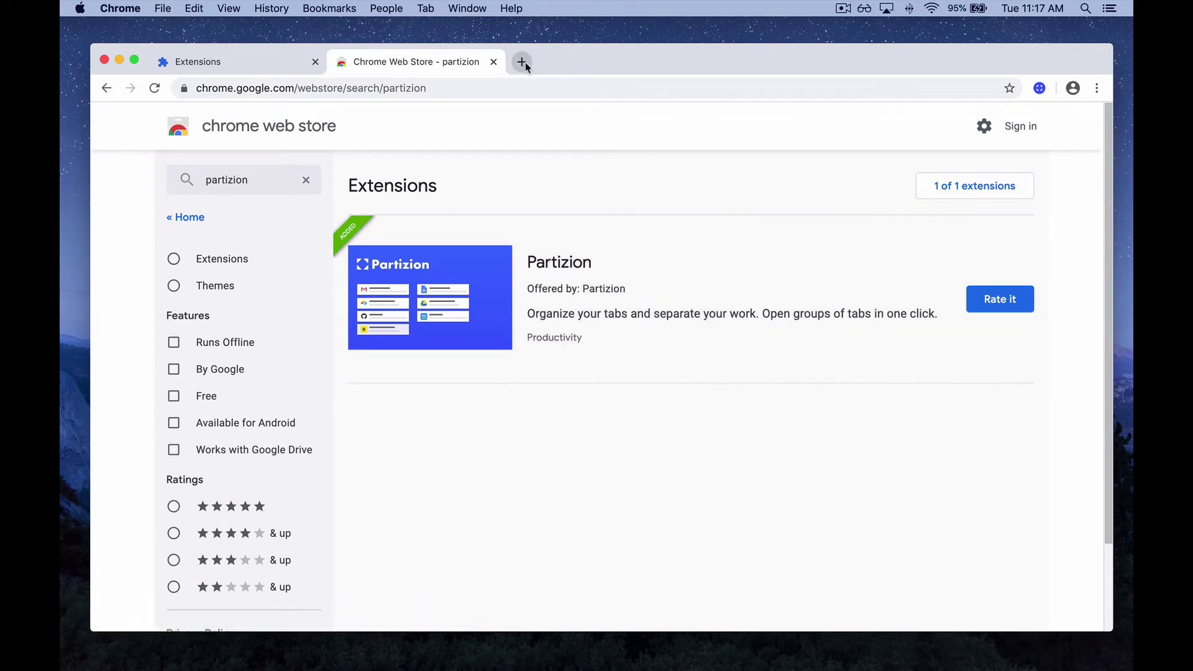
Load the Partizion sign-in page in a new tab and switch to the Sign Up form
click(521, 62)
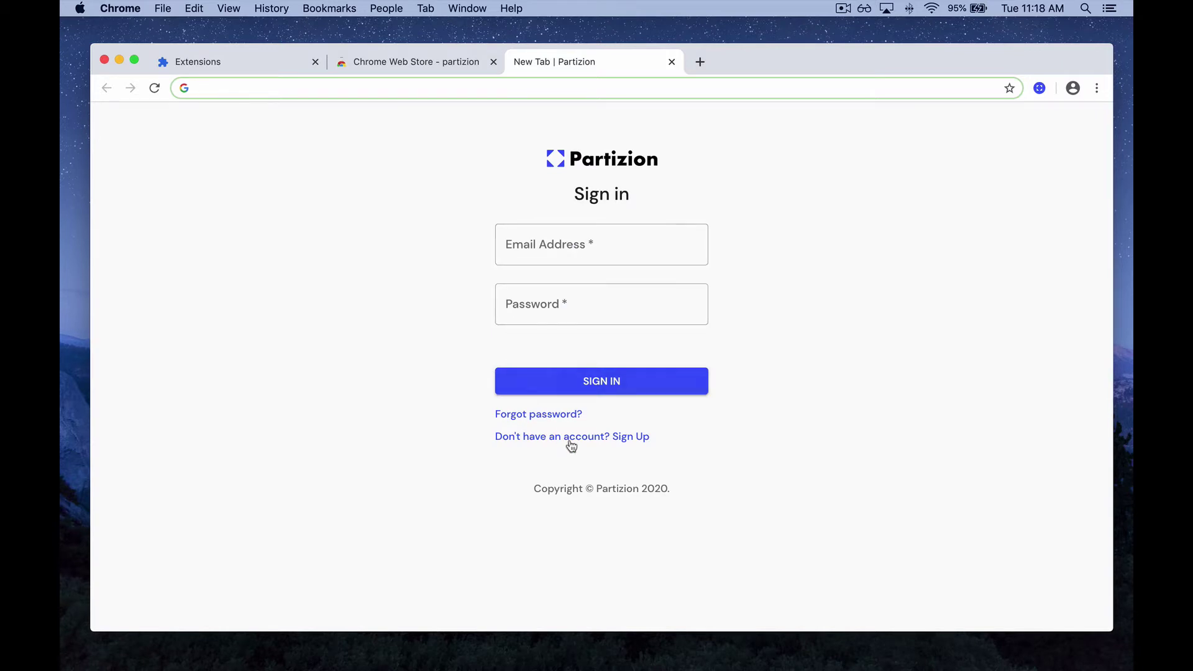
click(632, 441)
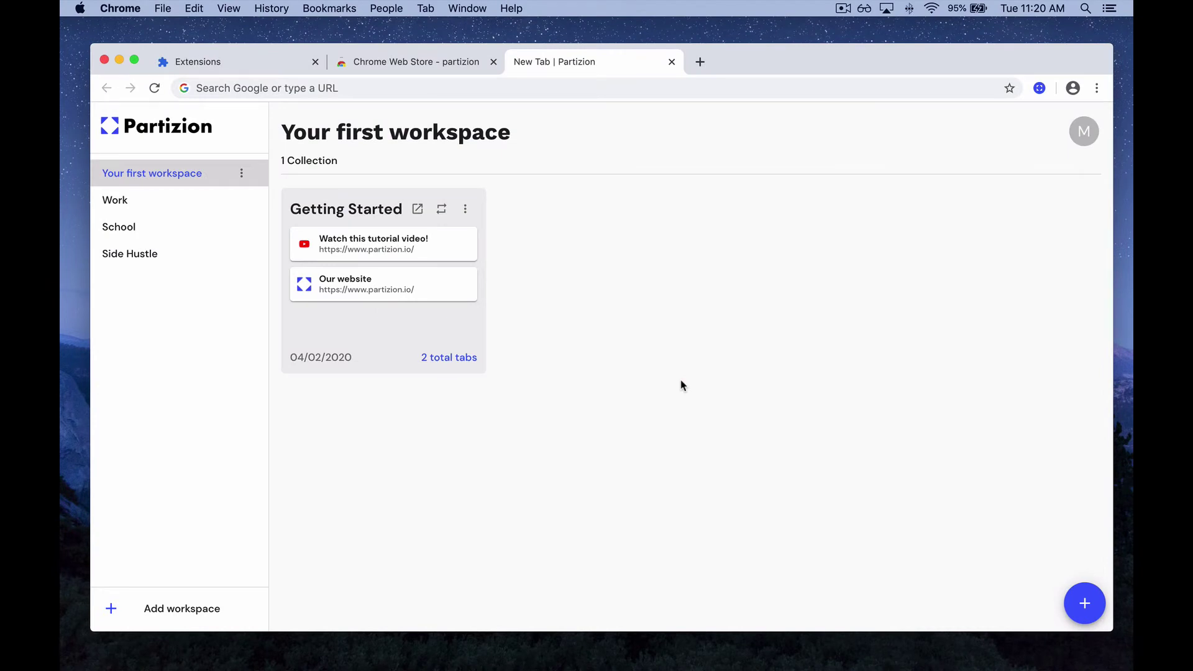
Review the Partizion popup's list of three open tabs, then dismiss it
click(1039, 89)
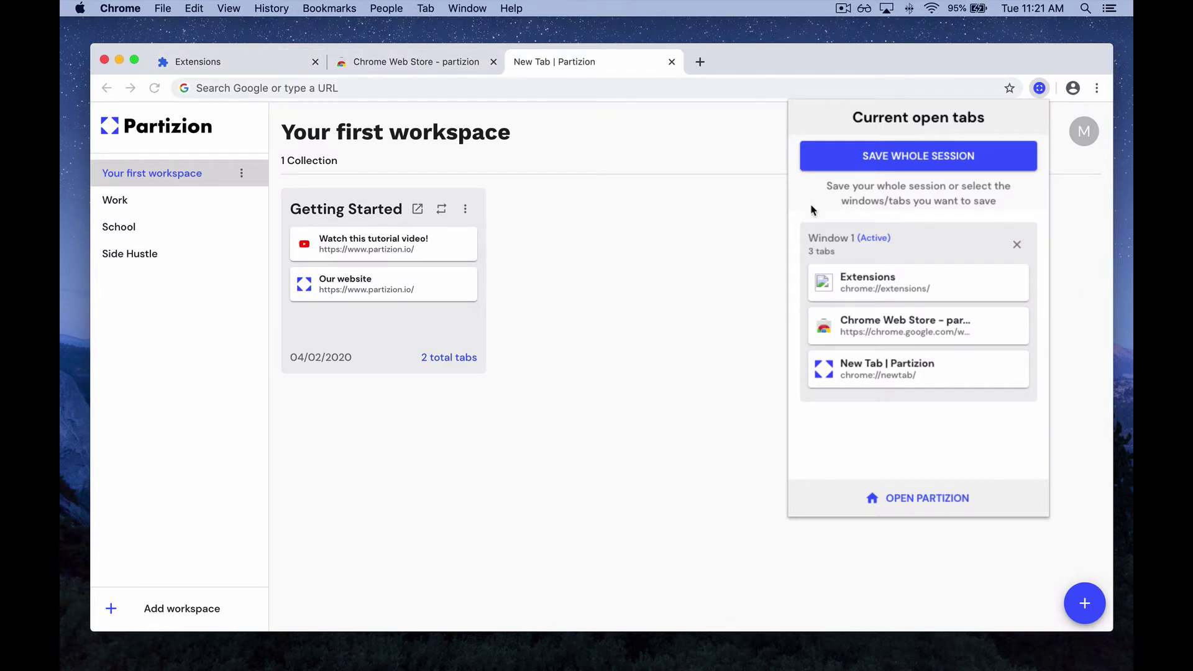
click(749, 273)
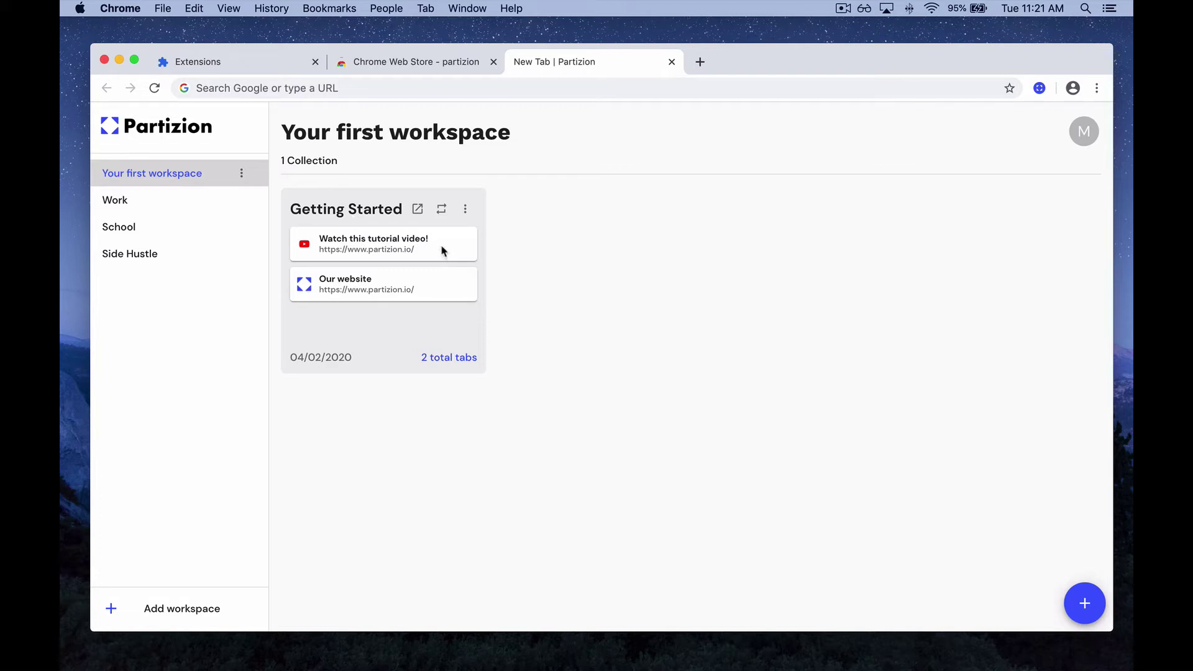
Replace the open tabs with Getting Started's two tabs, then reopen the dashboard in a new tab
click(440, 359)
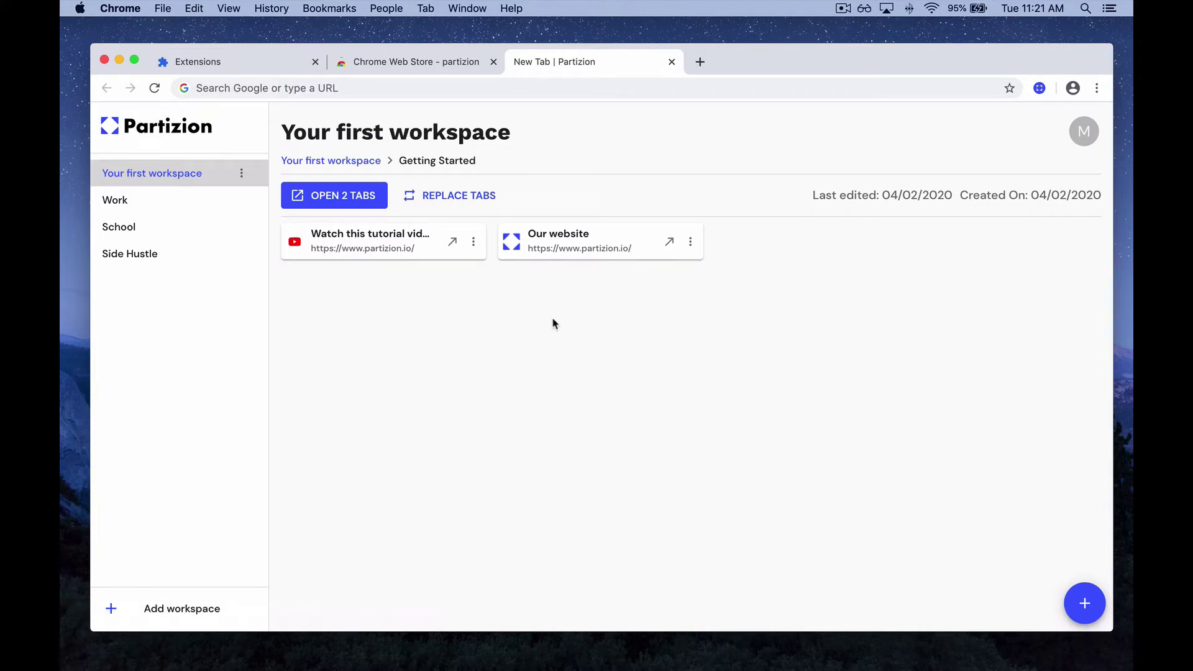
click(349, 203)
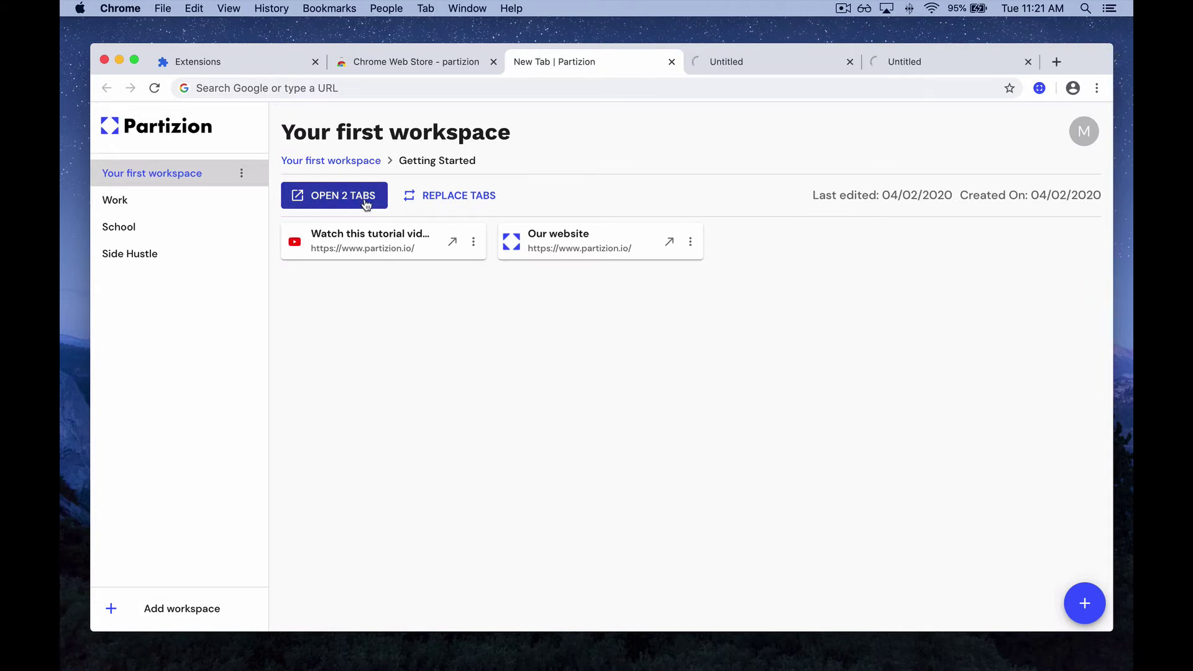
click(463, 203)
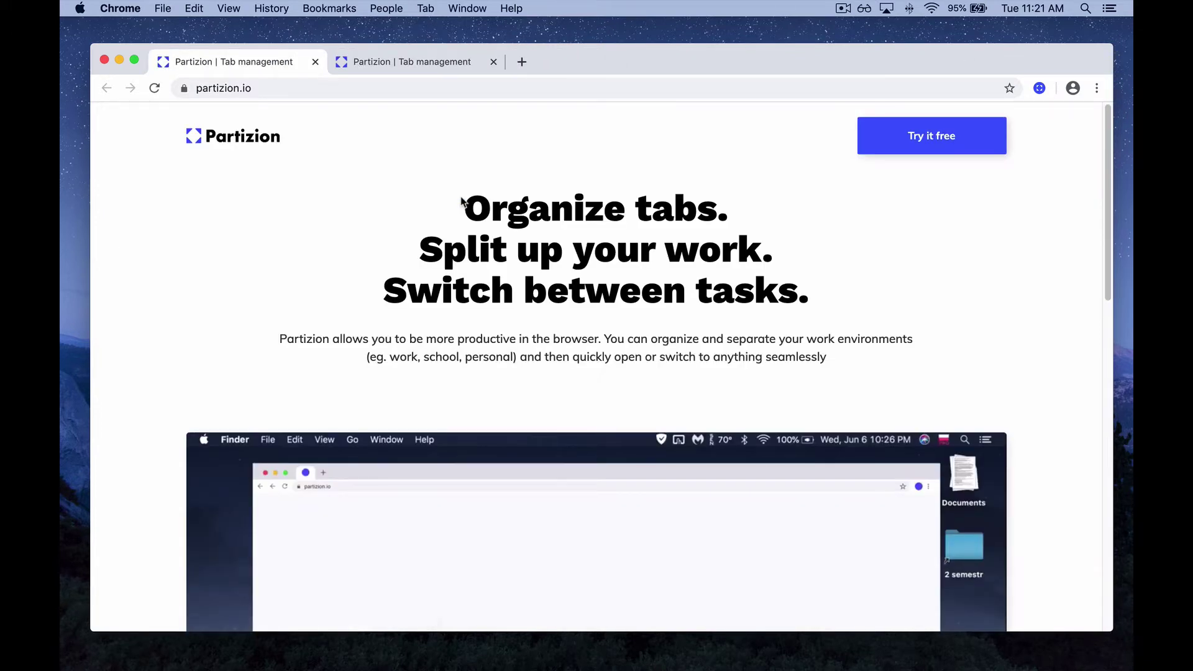
click(522, 62)
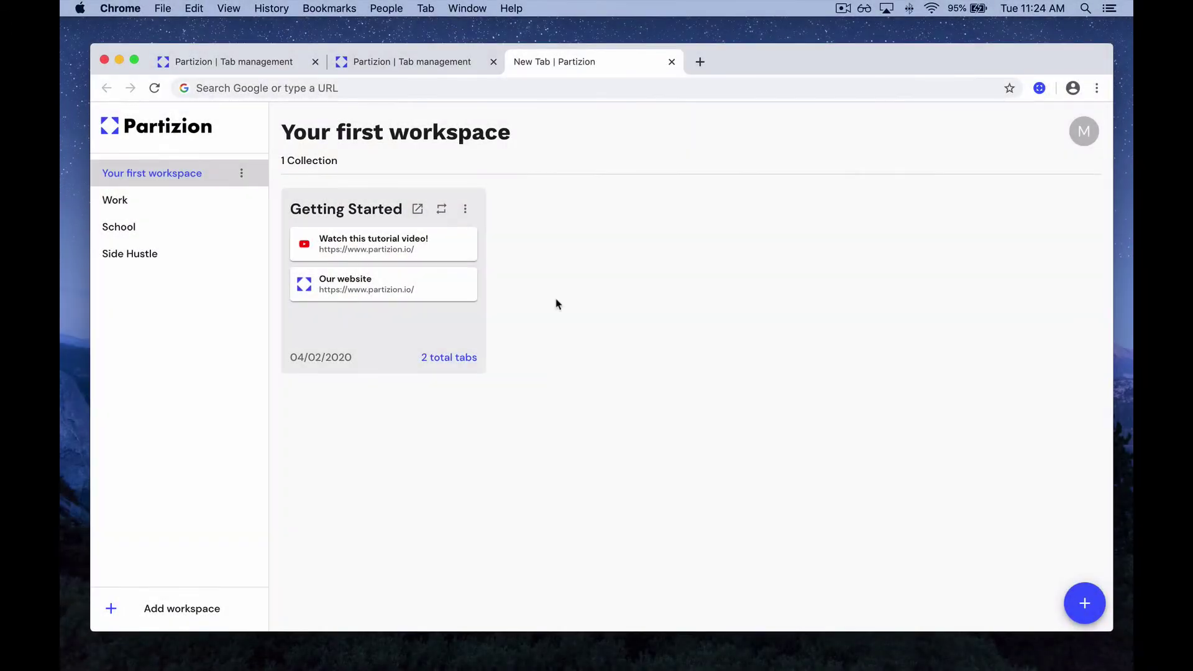
Browse the Side Hustle and School workspaces, ending on Work with its three collections
click(182, 256)
click(177, 231)
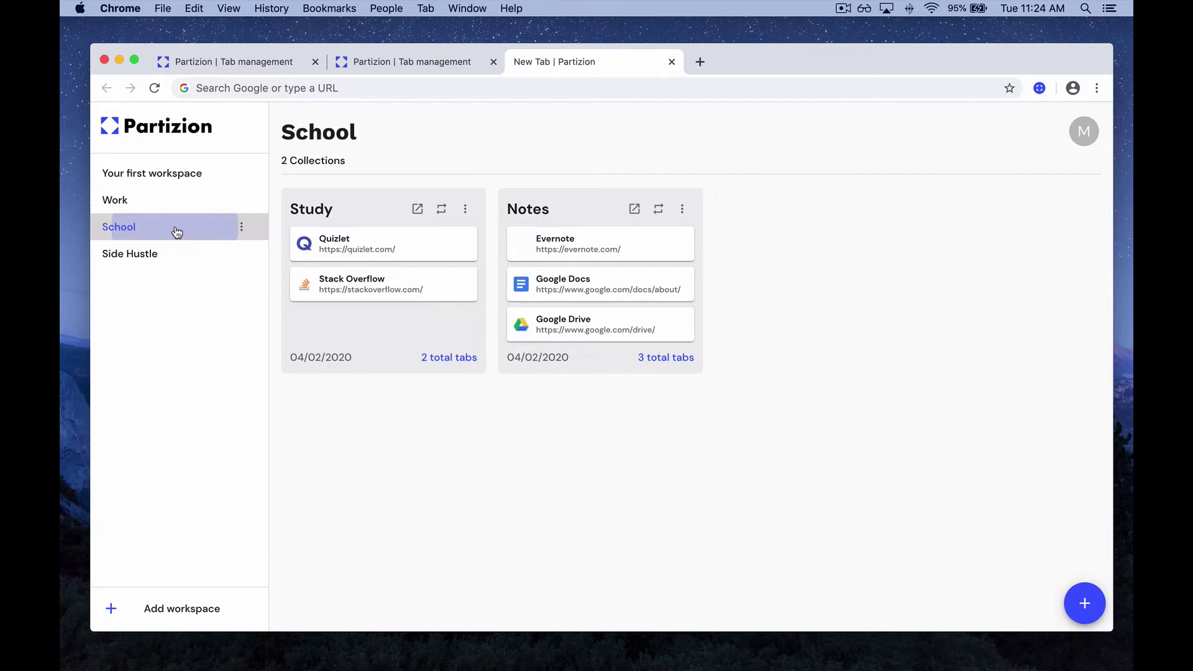
click(179, 206)
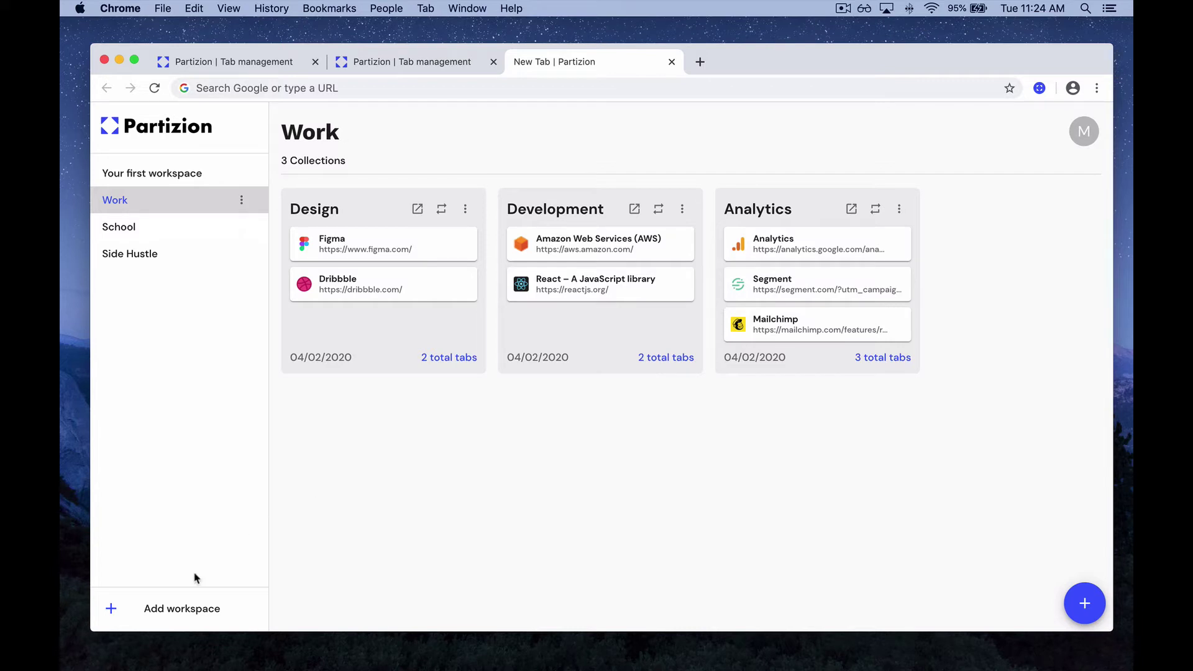
Add a fifth, empty workspace named 'New Workspace'
click(192, 608)
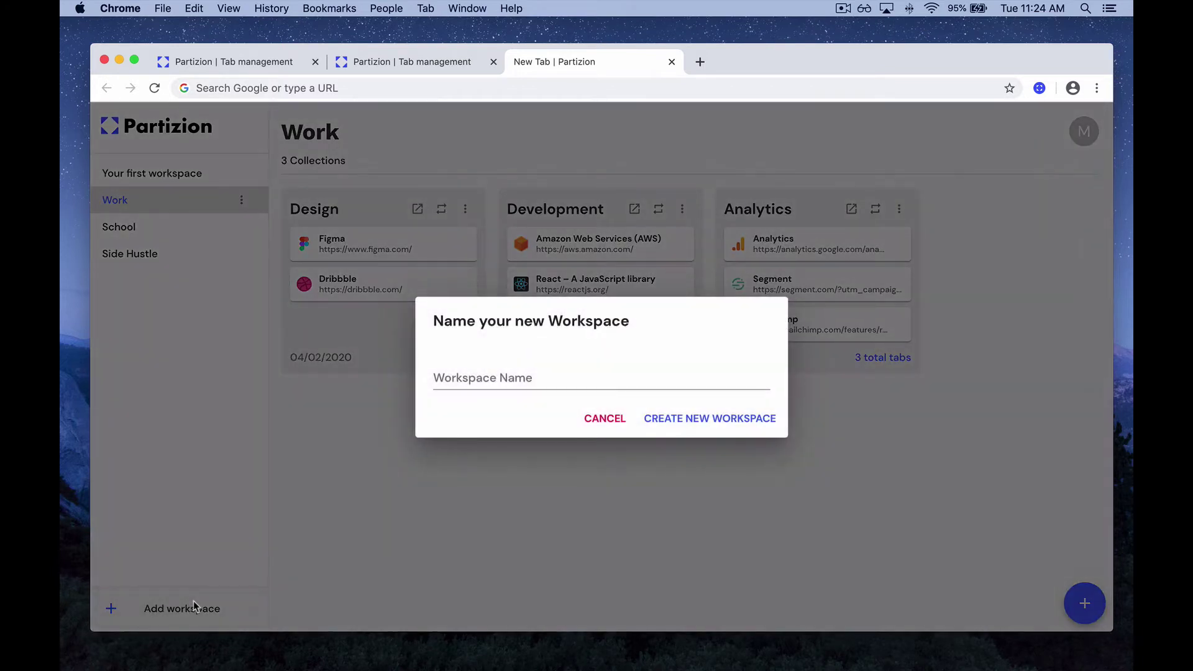
click(548, 377)
text(N)
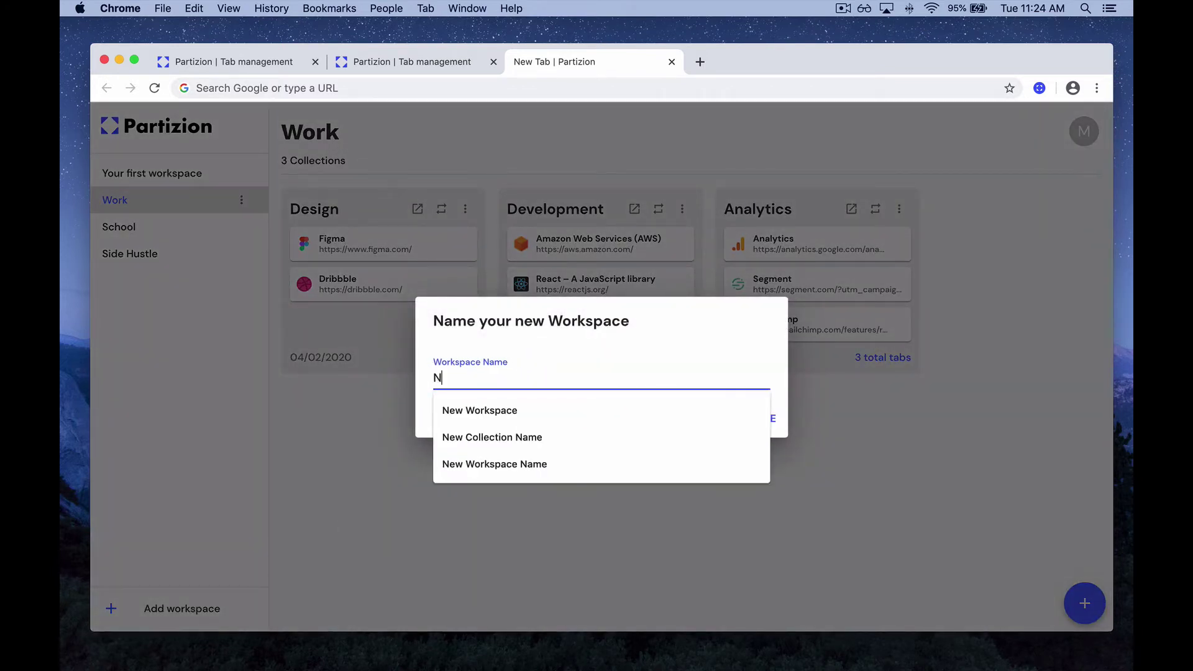
text(ew Workspace)
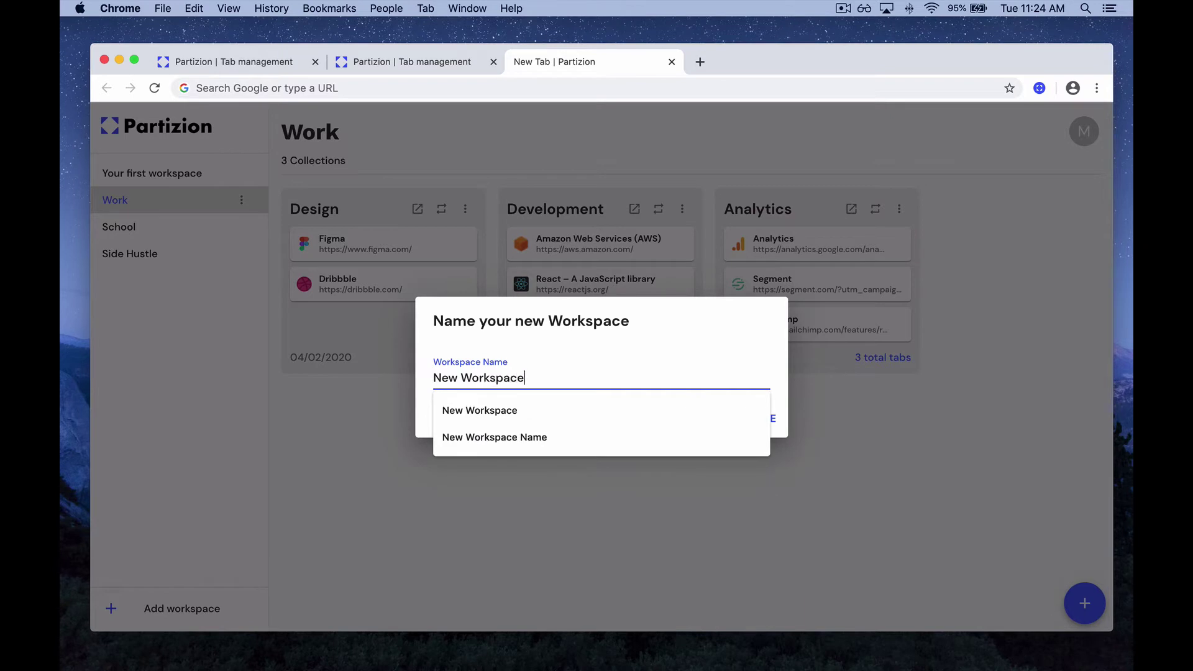
click(664, 350)
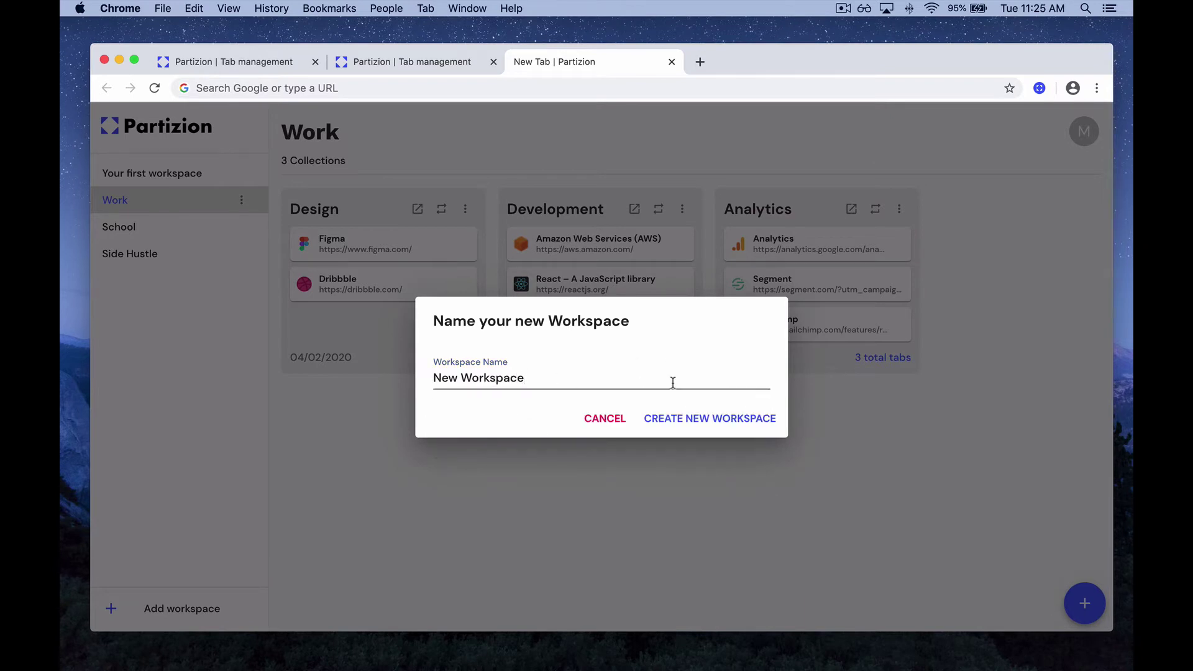
click(679, 421)
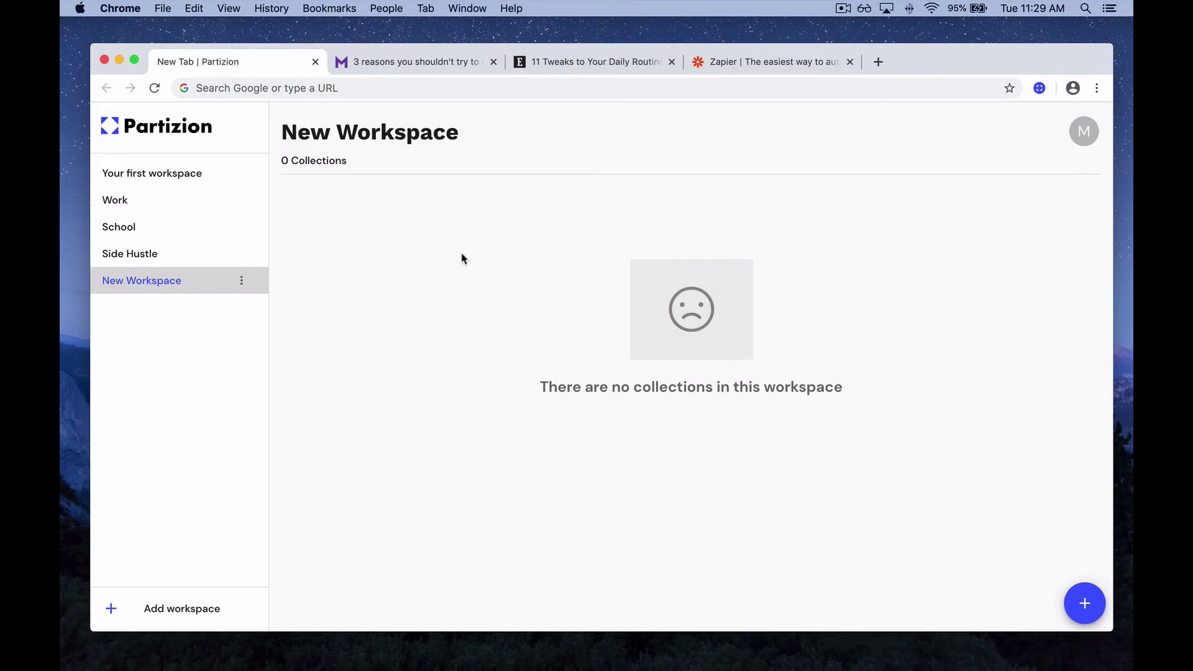
Start a new collection in New Workspace and name it 'New Collection'
click(1081, 600)
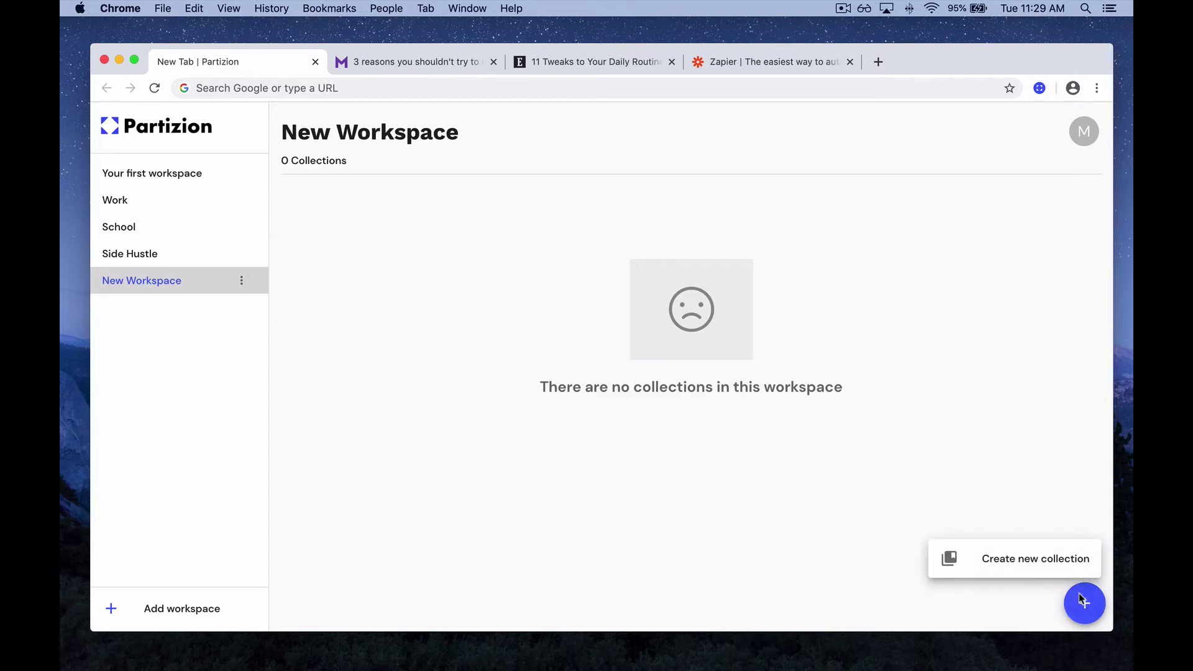
click(1019, 561)
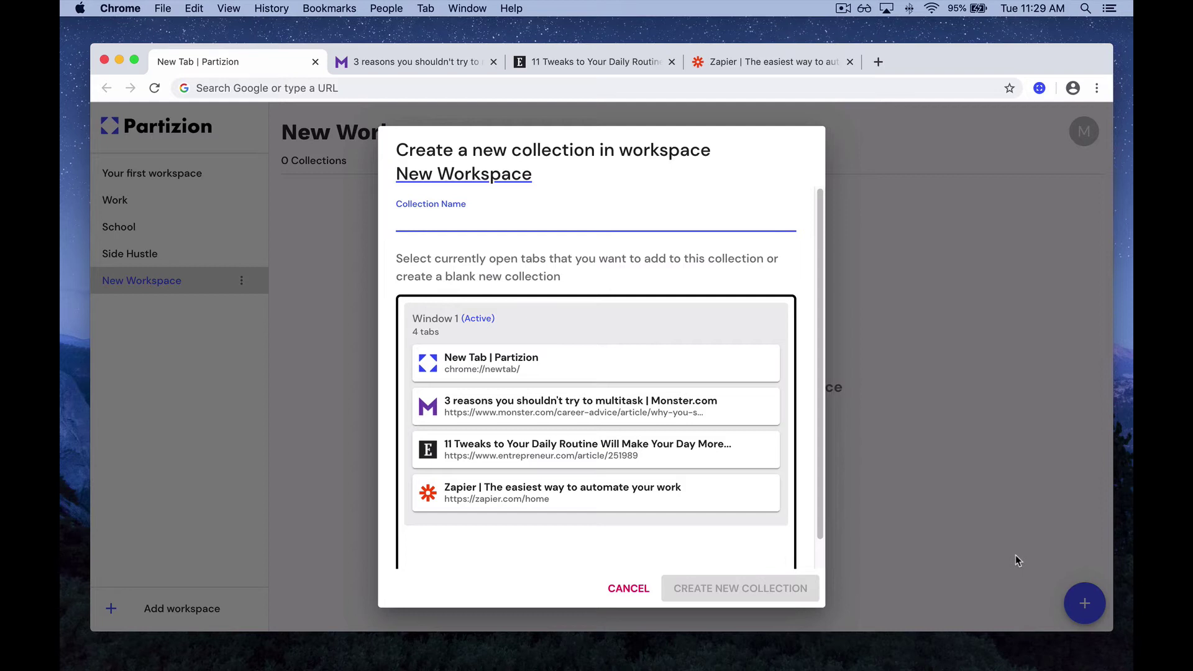
text(New Collec)
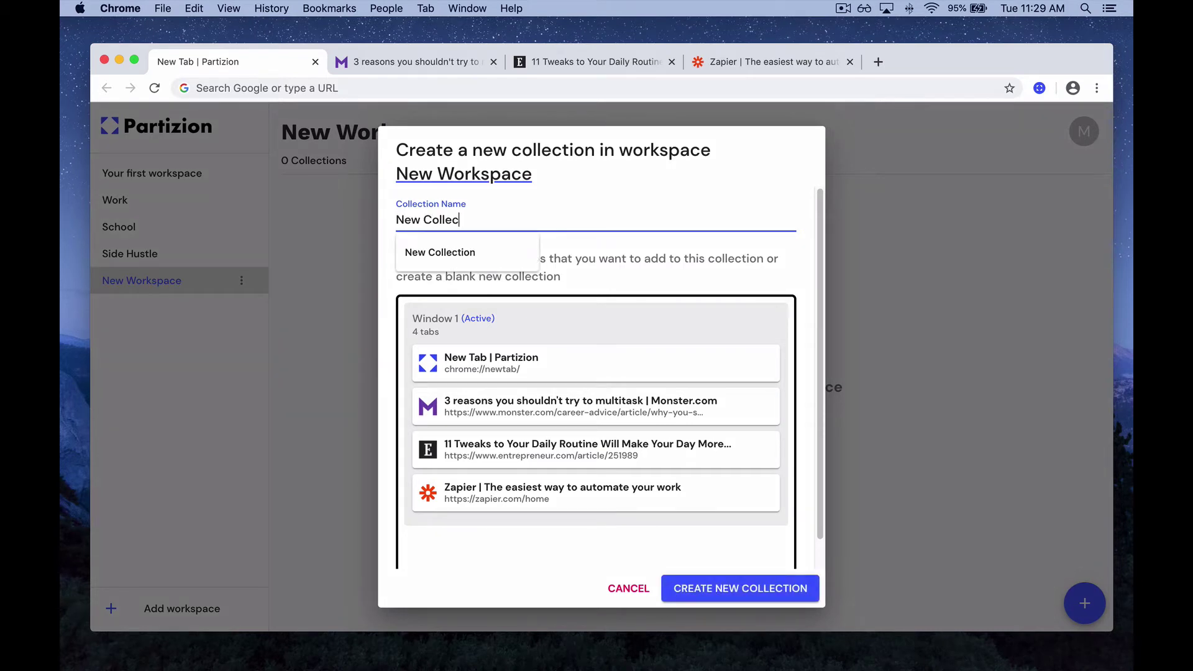
text(tion)
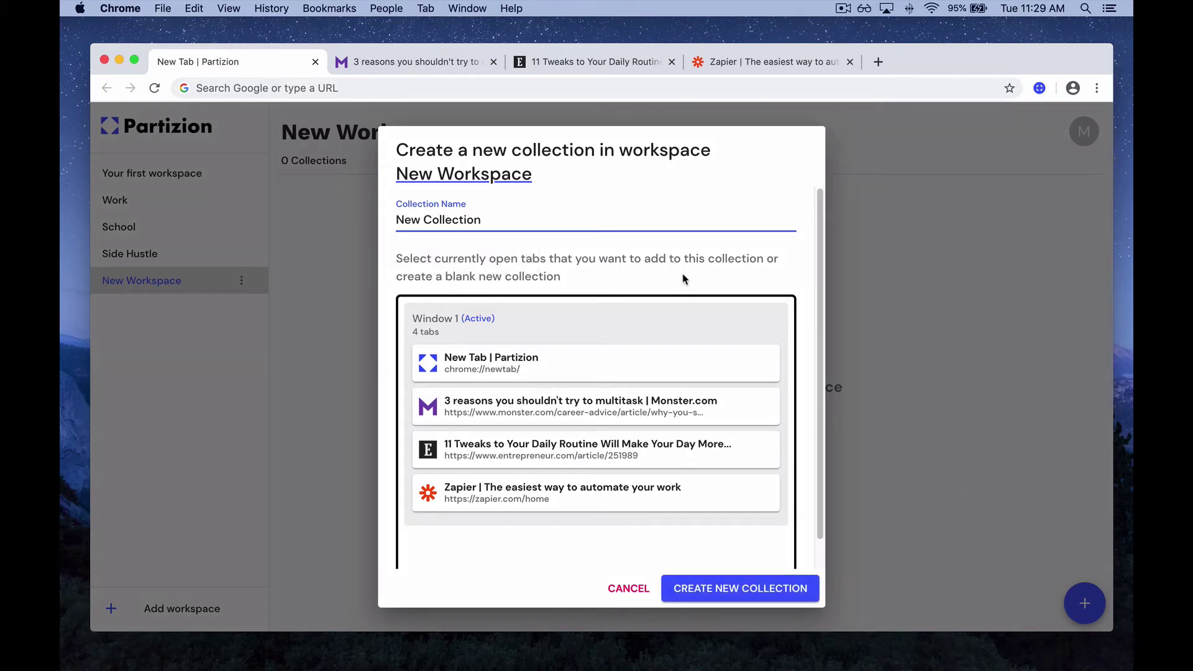
click(683, 276)
Select the Zapier, Entrepreneur and Monster.com tabs, deselect them, and create the collection with zero tabs
scroll(767, 385, down, 1)
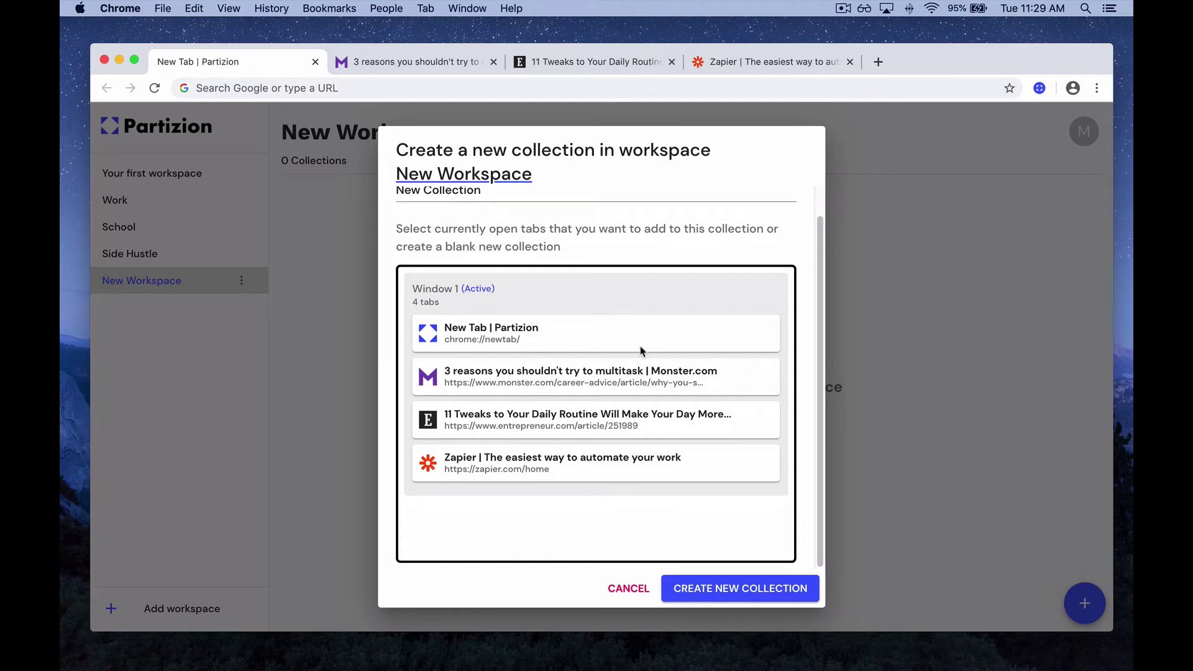
click(599, 460)
click(593, 420)
click(598, 377)
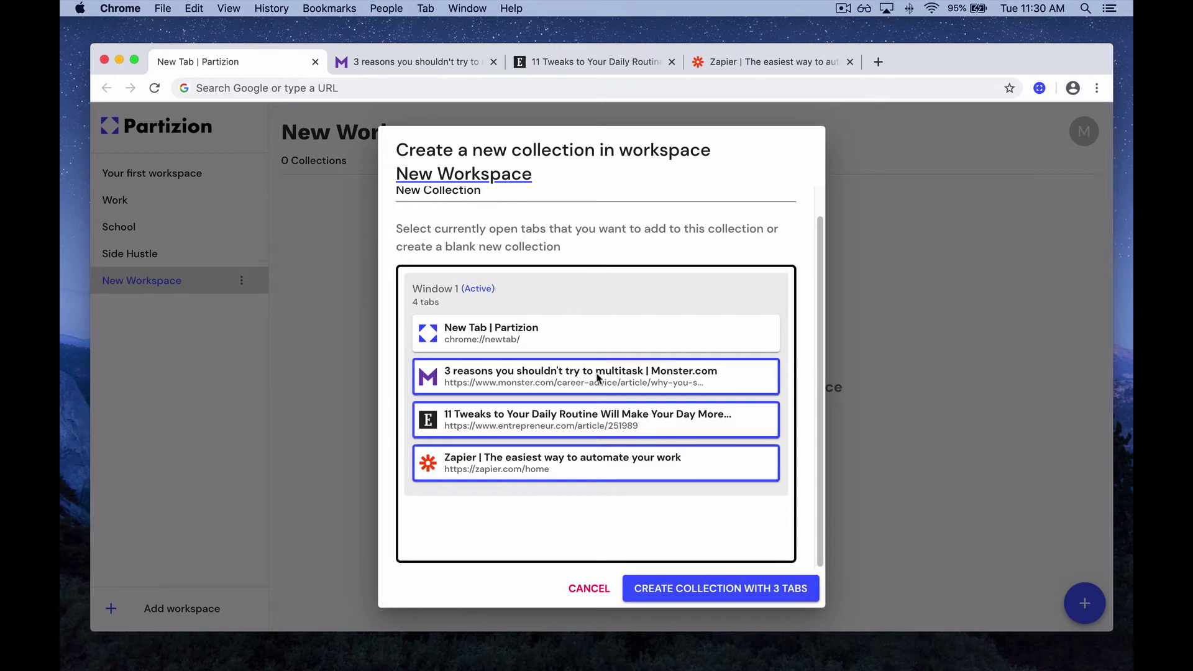
click(597, 377)
click(596, 419)
click(600, 460)
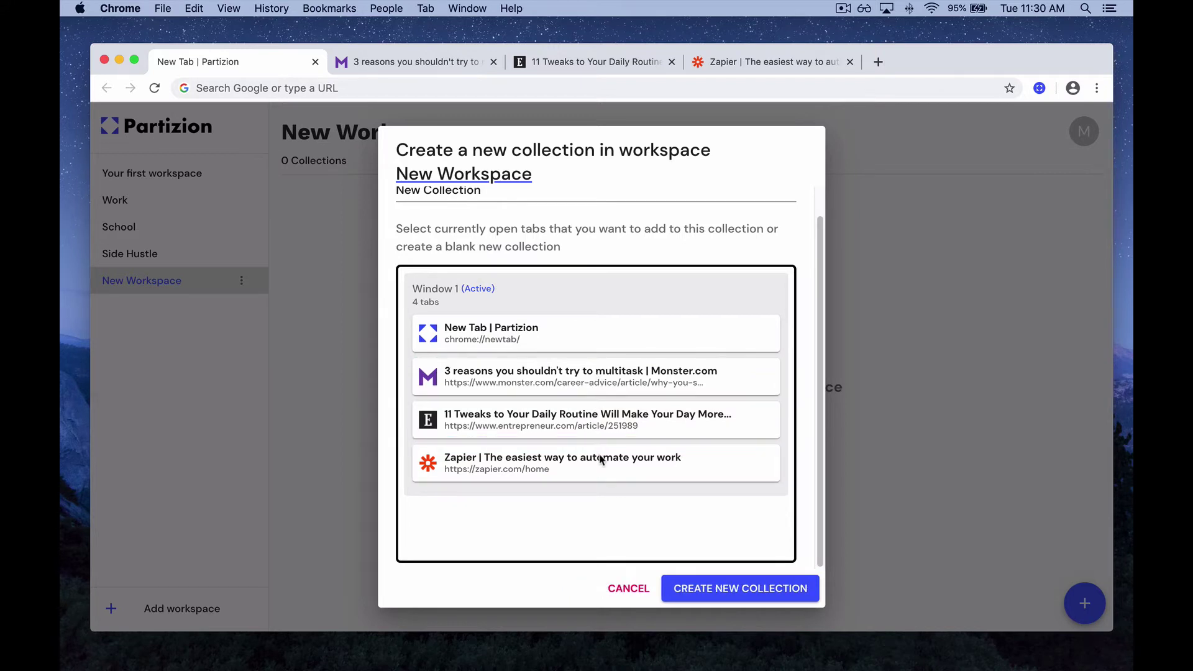
click(717, 593)
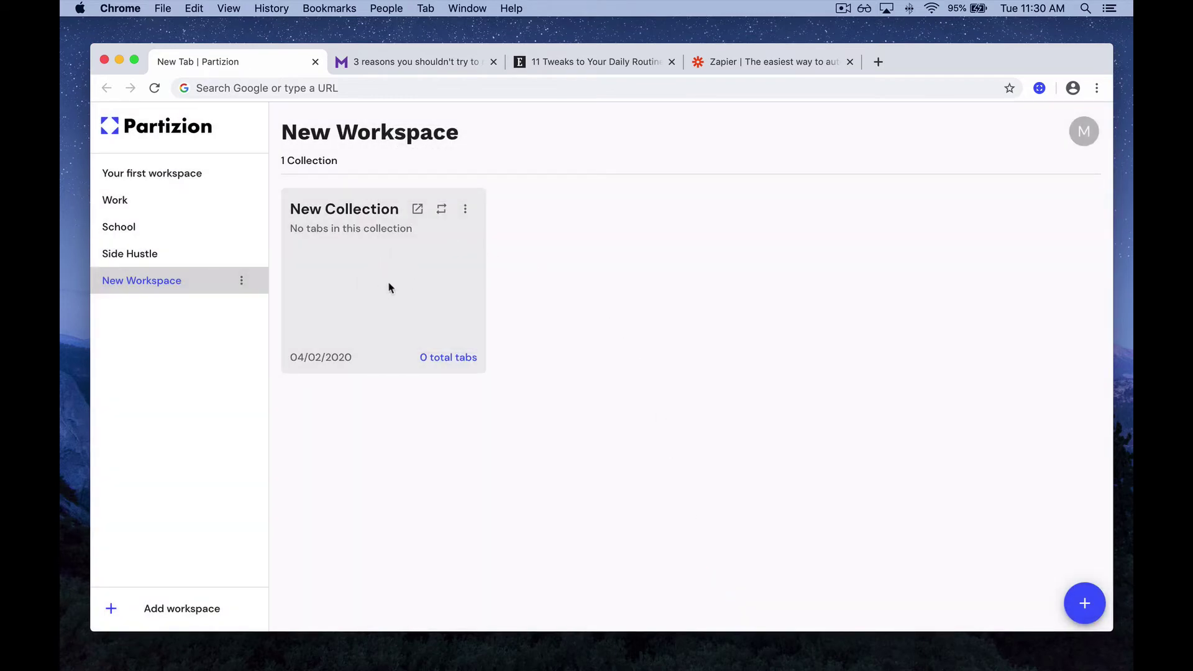
Save the Monster.com article, Entrepreneur article and Zapier tabs into New Collection
click(446, 359)
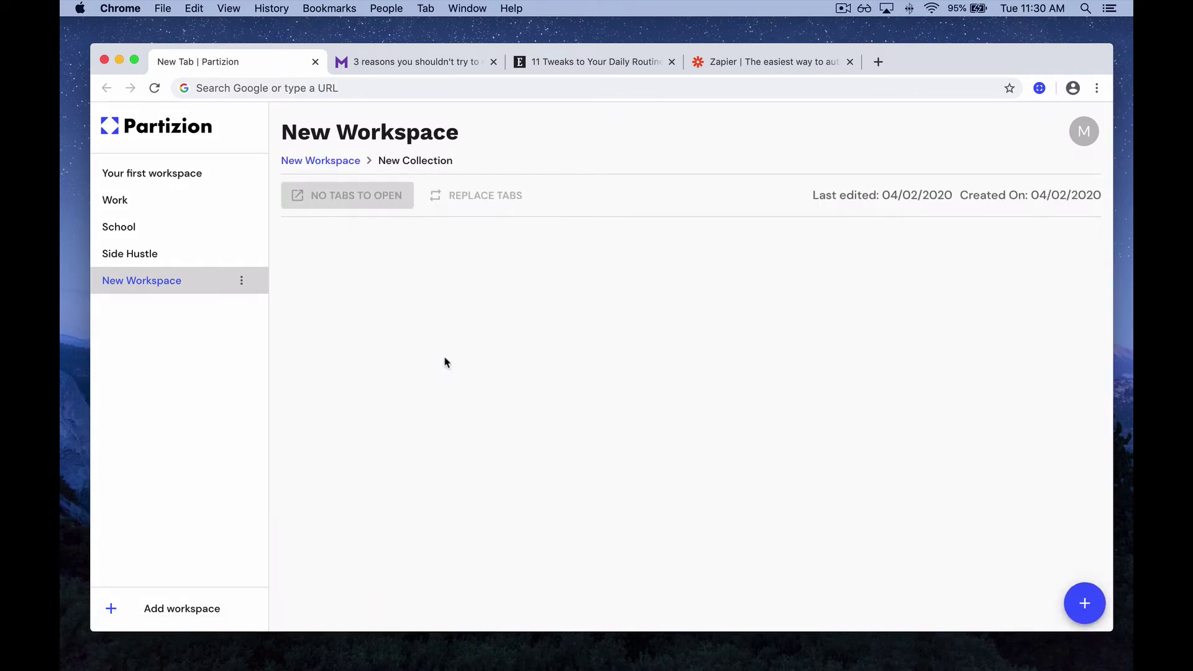
click(1080, 598)
click(1024, 559)
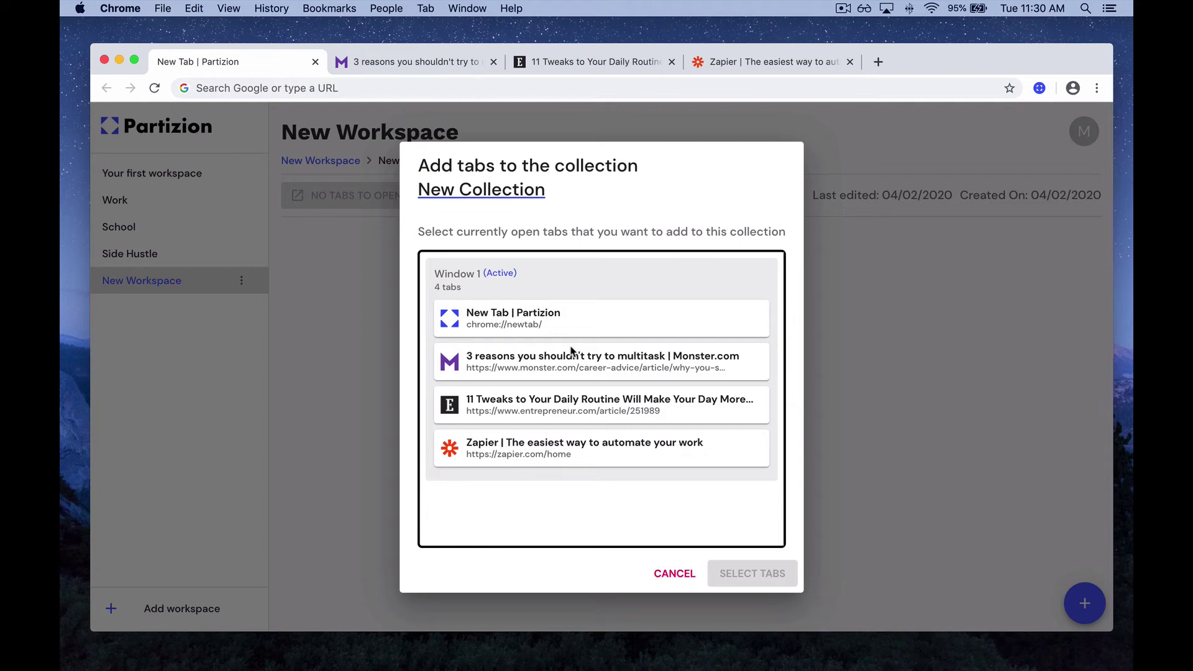
click(570, 368)
click(574, 403)
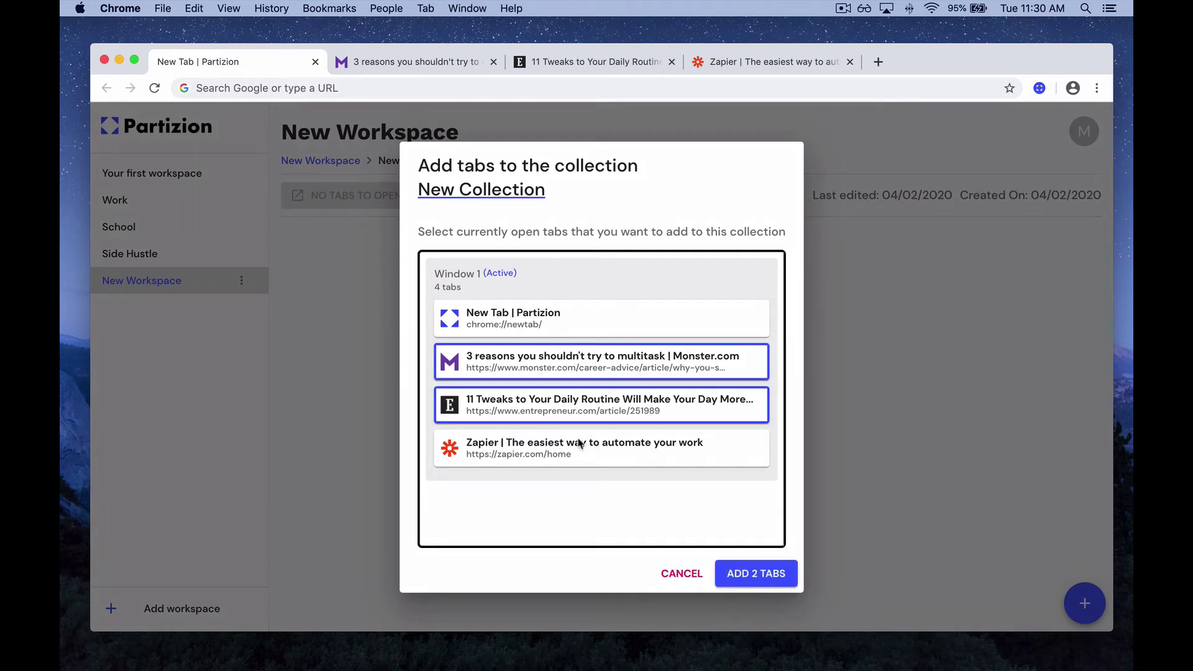
click(588, 445)
click(739, 570)
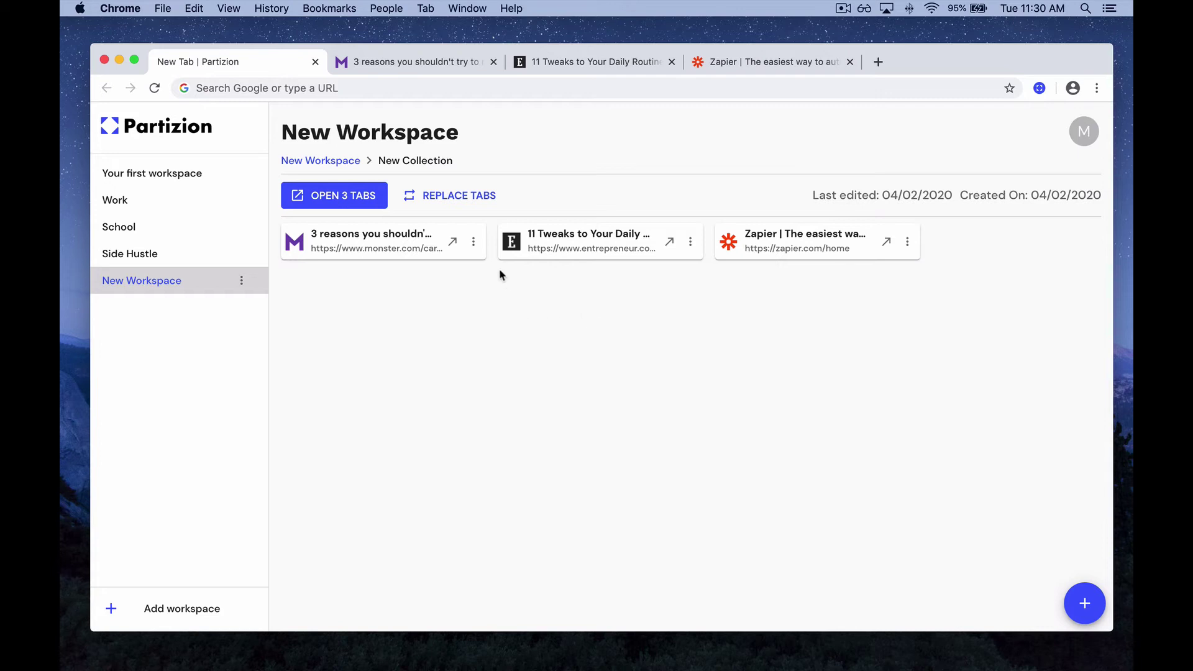
Retitle the Monster.com tab 'Read this' and remove the Zapier tab from New Collection
click(474, 245)
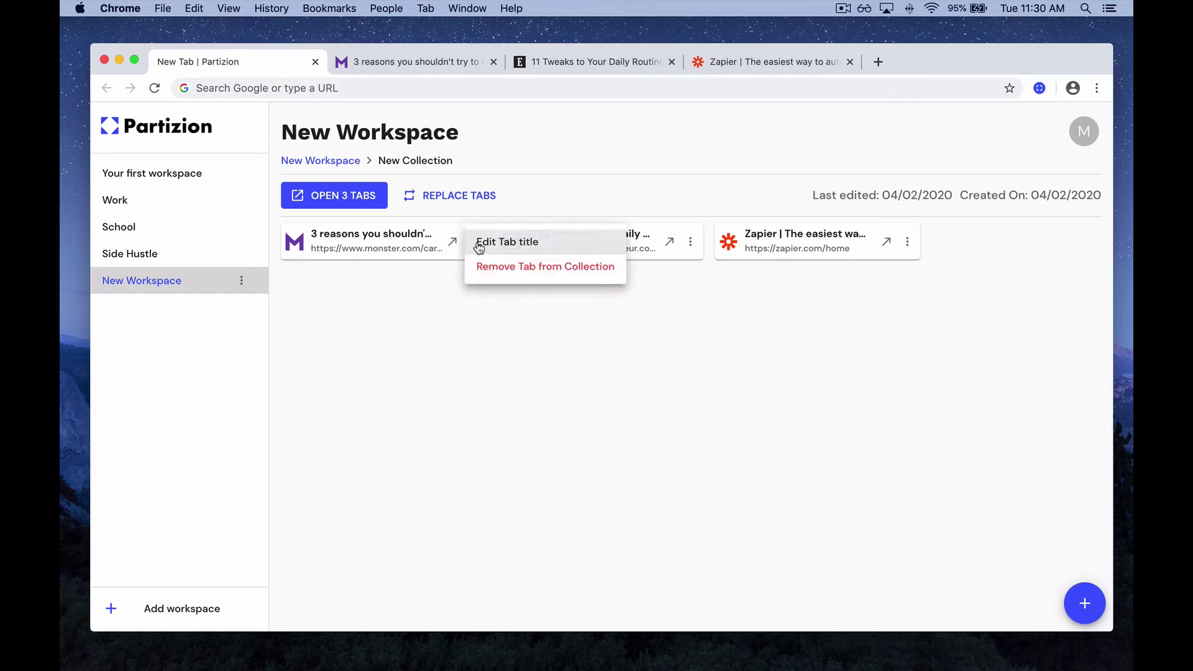
click(478, 245)
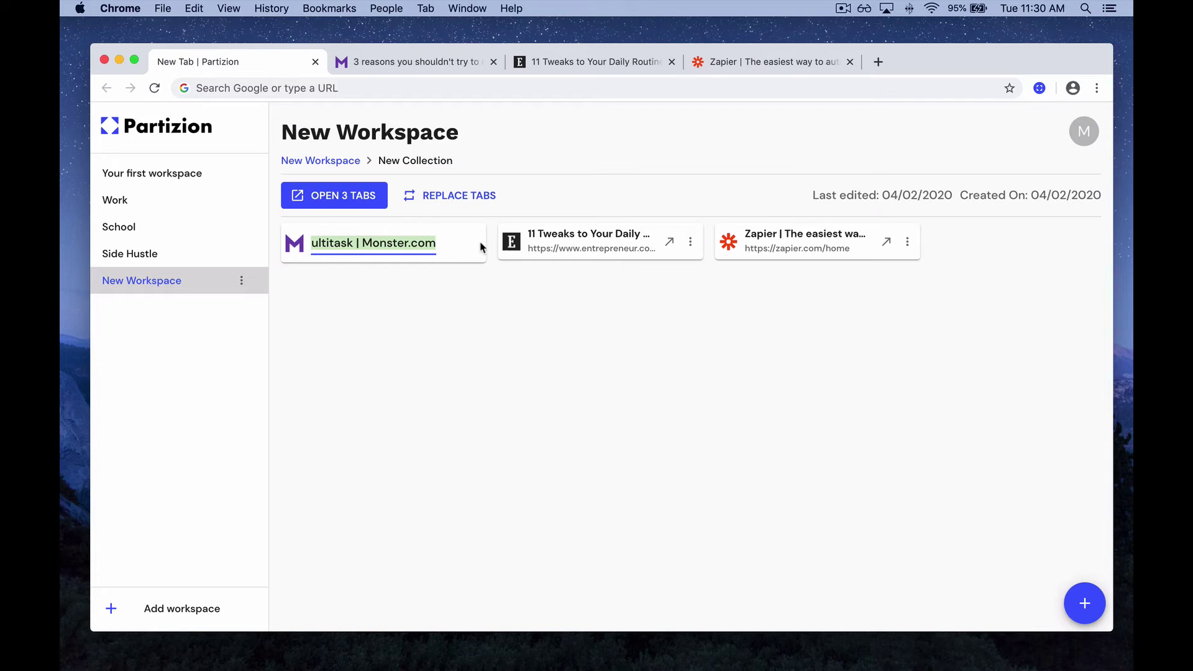
text(Read this)
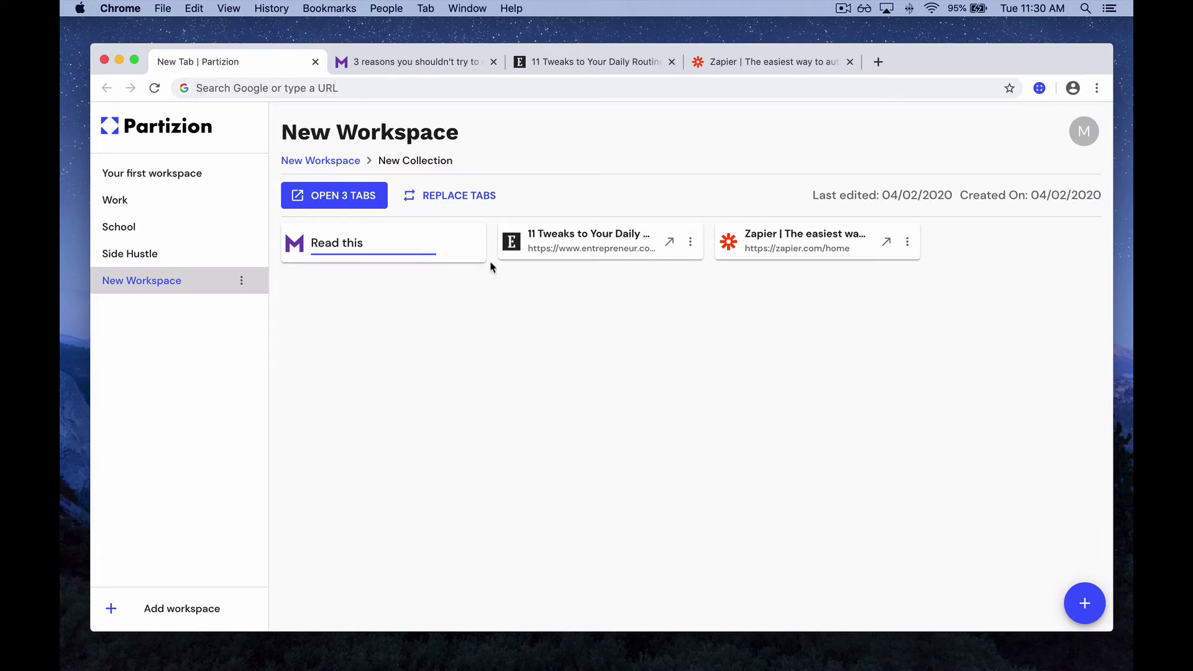
click(538, 299)
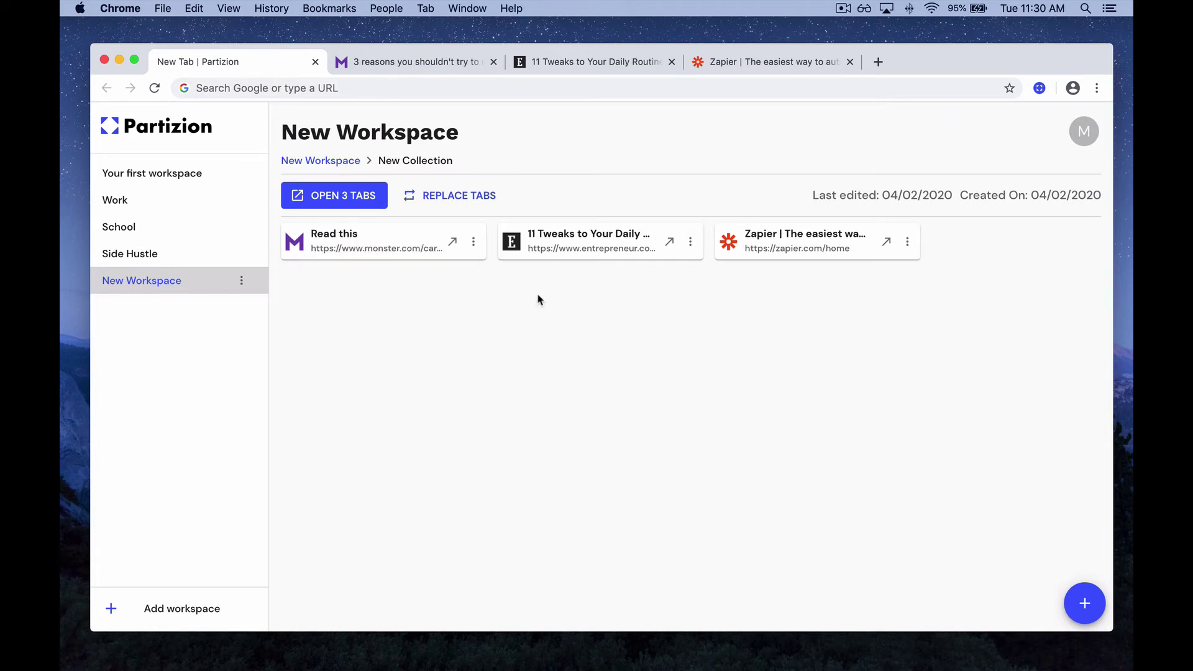
click(907, 242)
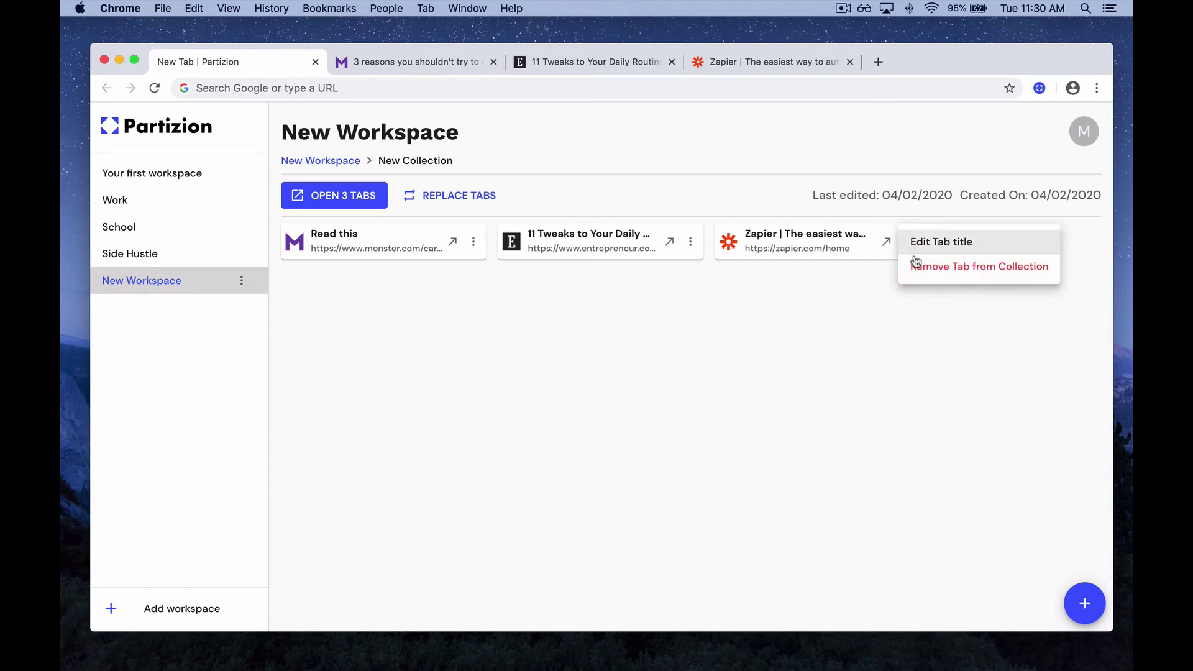
click(921, 267)
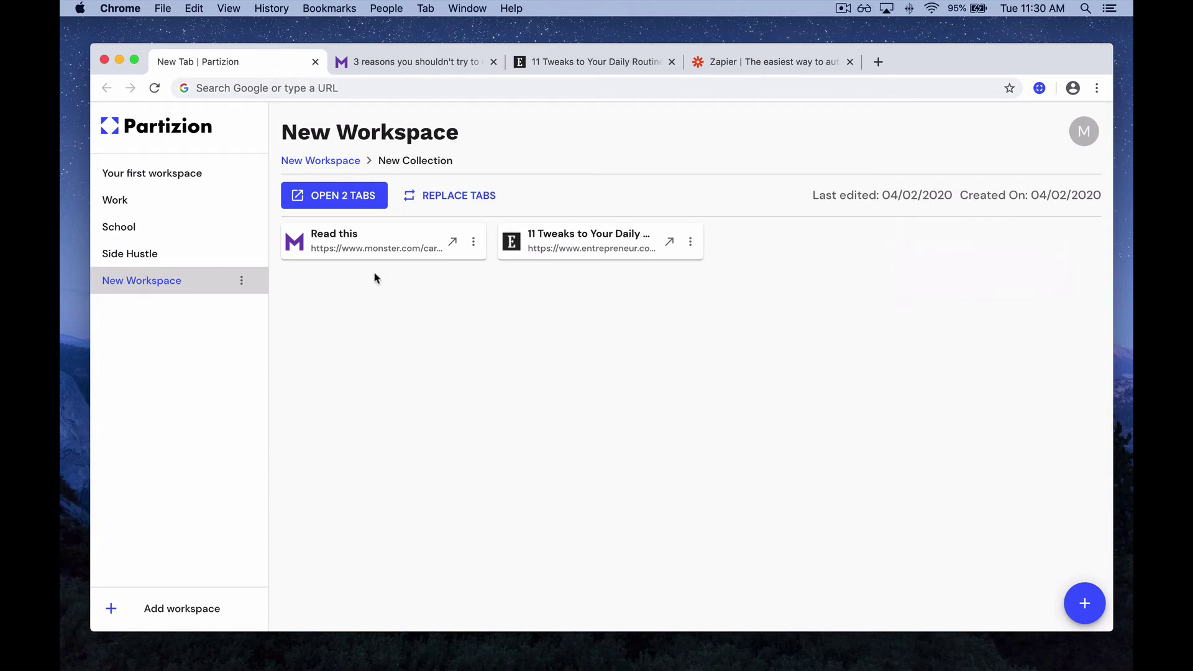
From the New Workspace overview, change the collection's name from 'New Collection' to 'Rename'
click(346, 162)
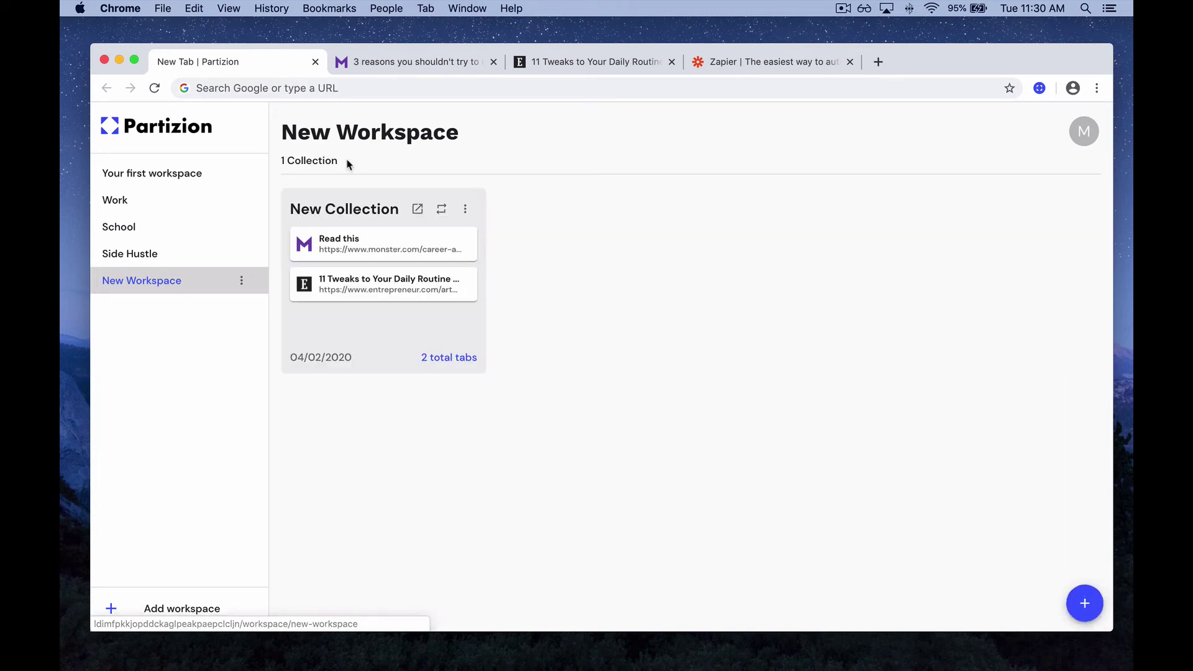
click(469, 215)
click(484, 214)
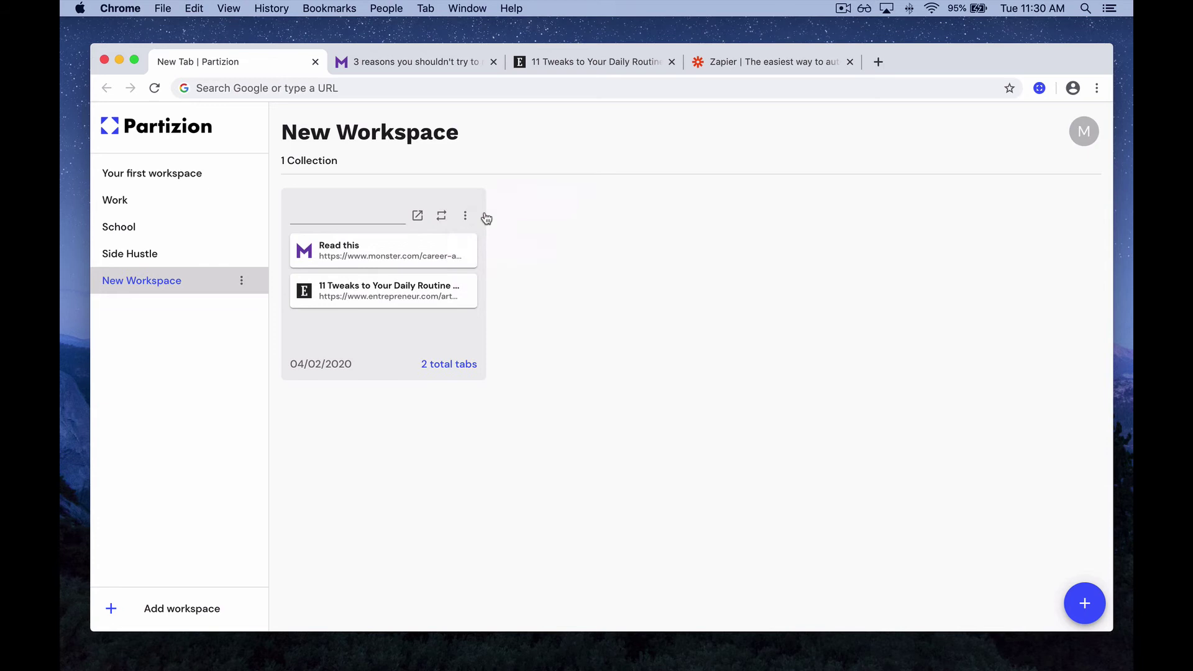
click(379, 208)
text(Re)
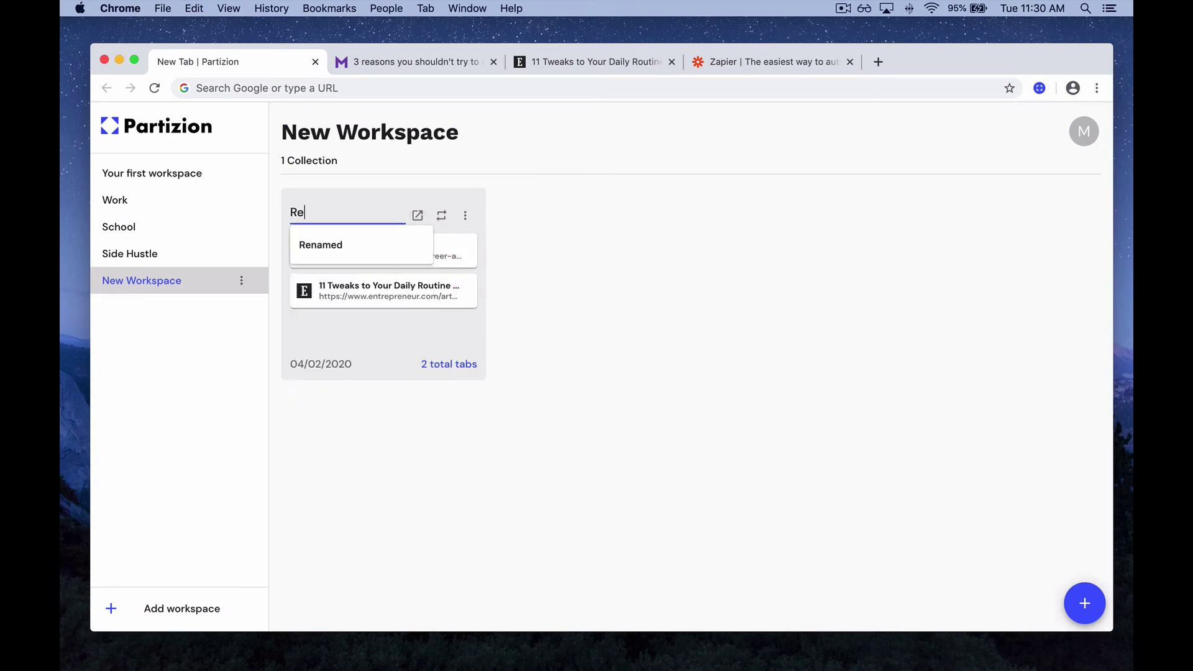
text(name)
click(545, 244)
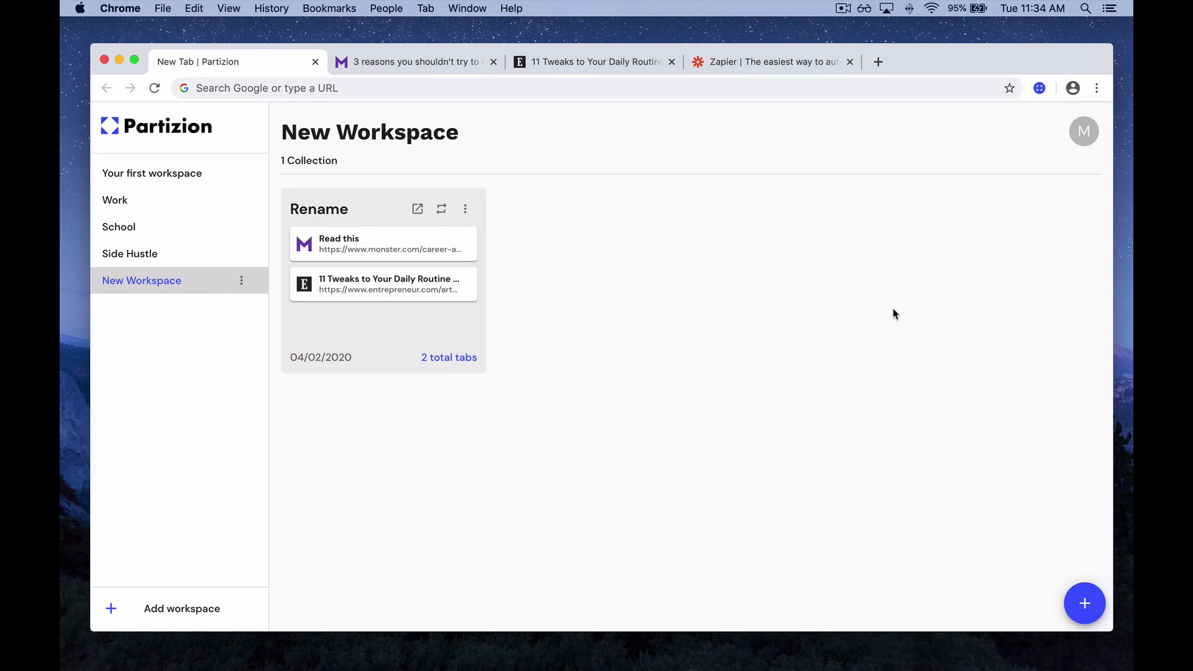
Through the Partizion popup, close the 11 Tweaks article tab and return to the Partizion page
click(1039, 88)
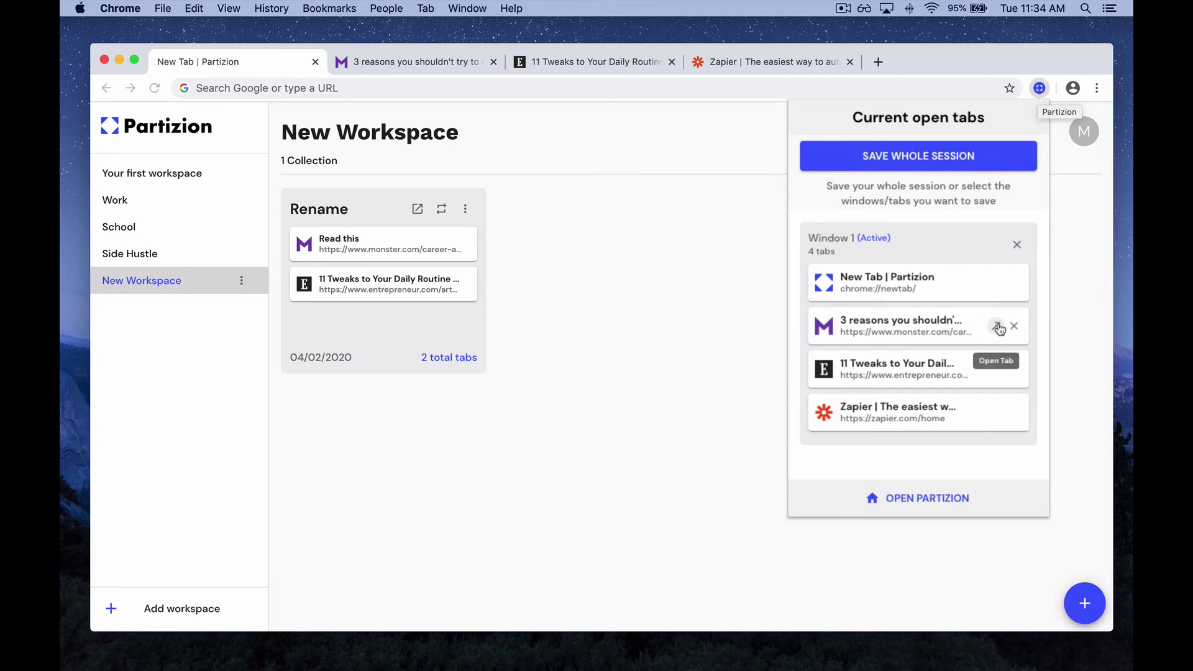
click(997, 328)
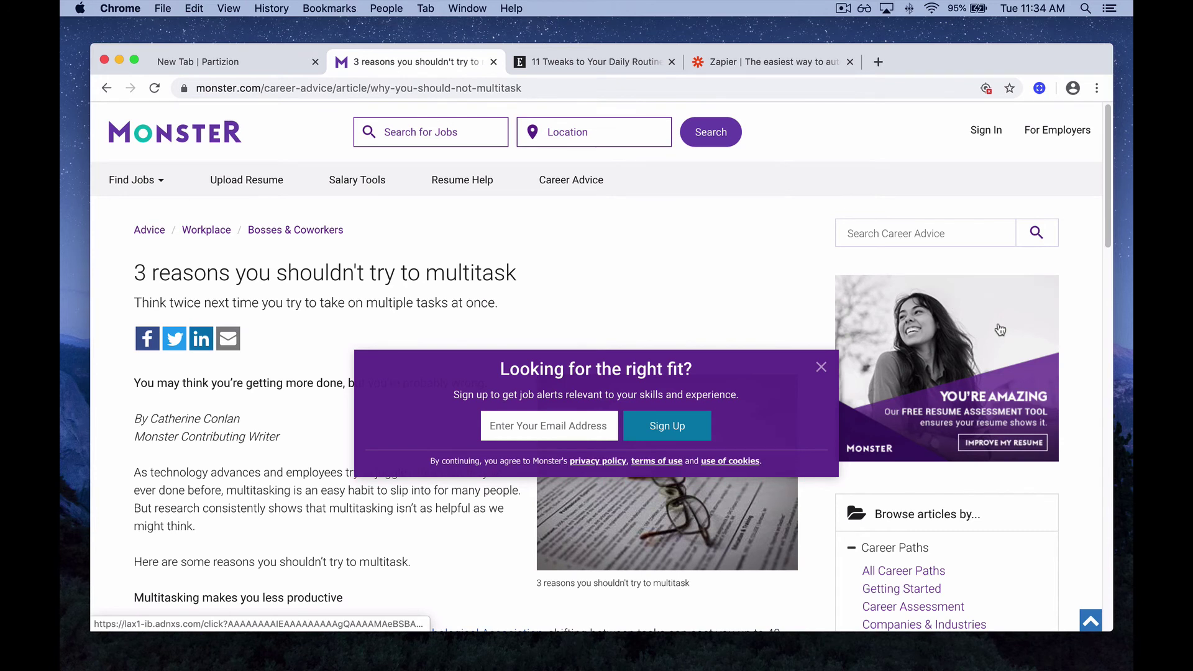
click(1039, 89)
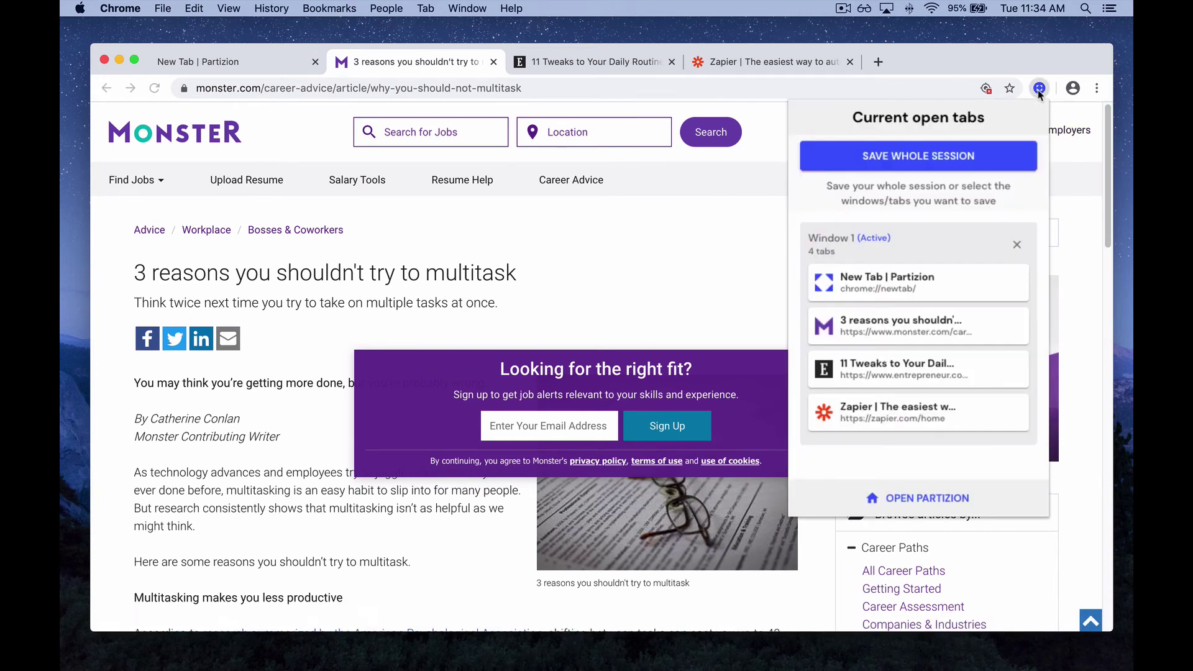
click(1013, 370)
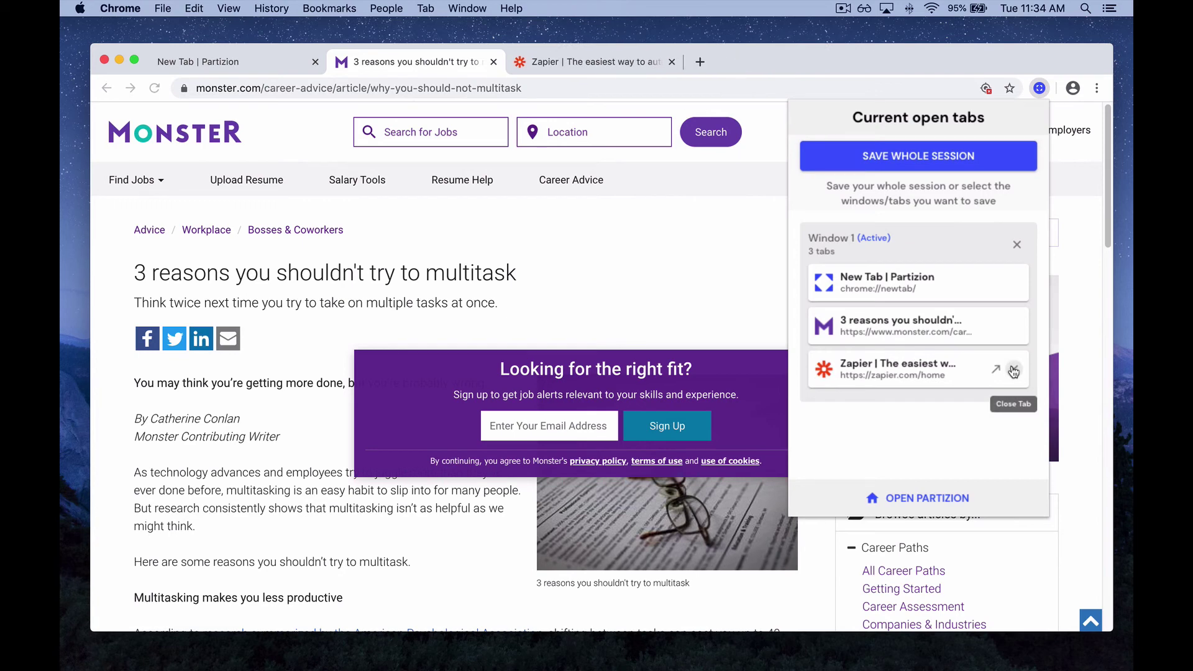
click(994, 284)
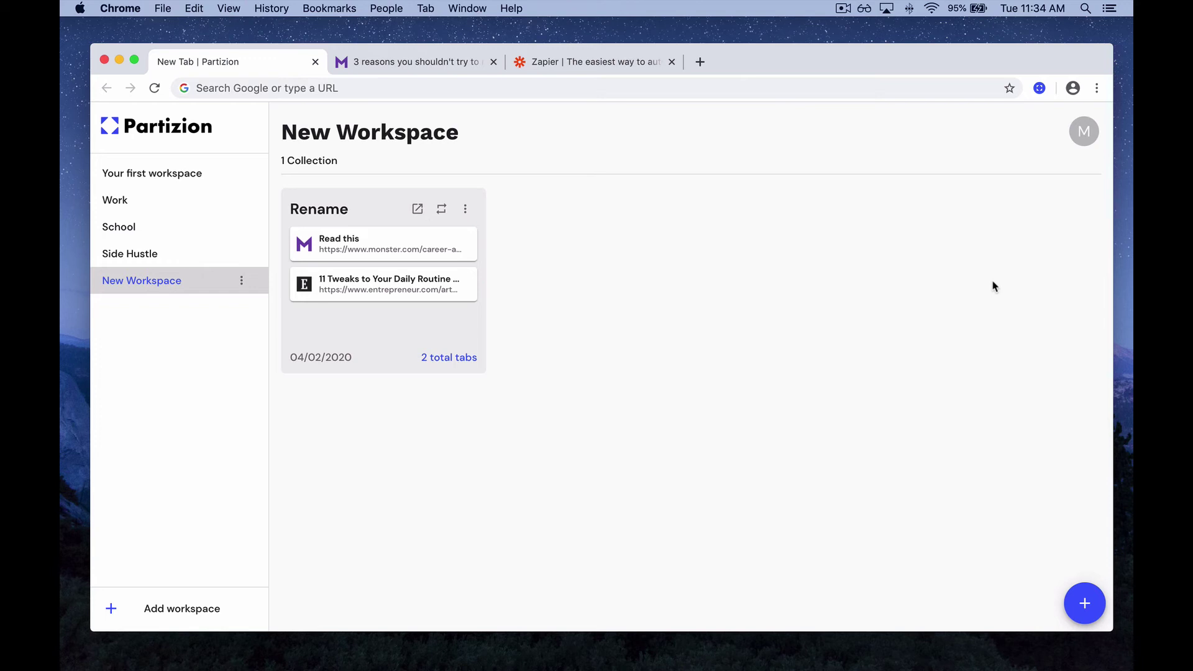
Save the Zapier tab from the extension popup into New Workspace's Rename collection
click(1040, 88)
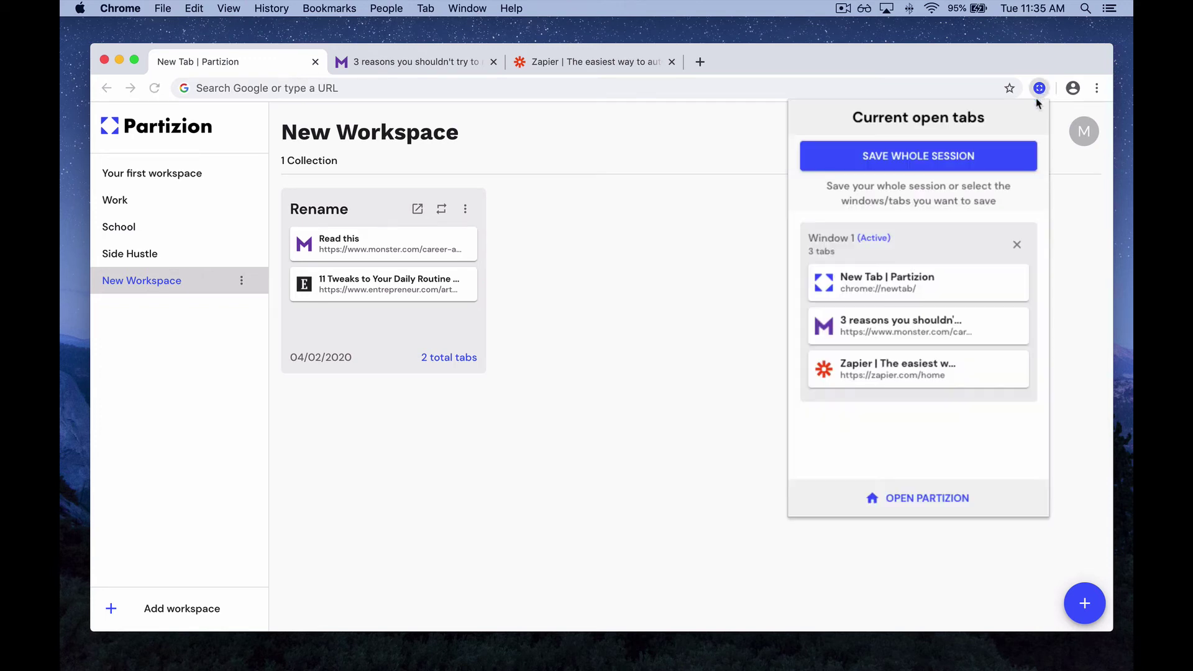
click(968, 372)
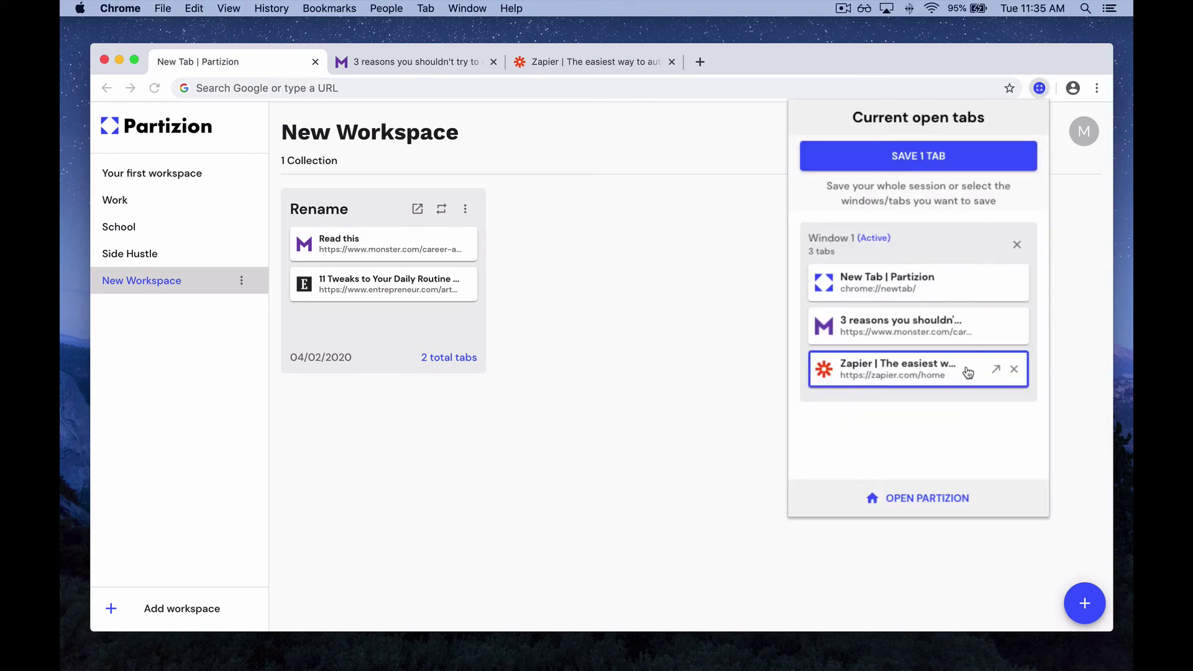
click(930, 166)
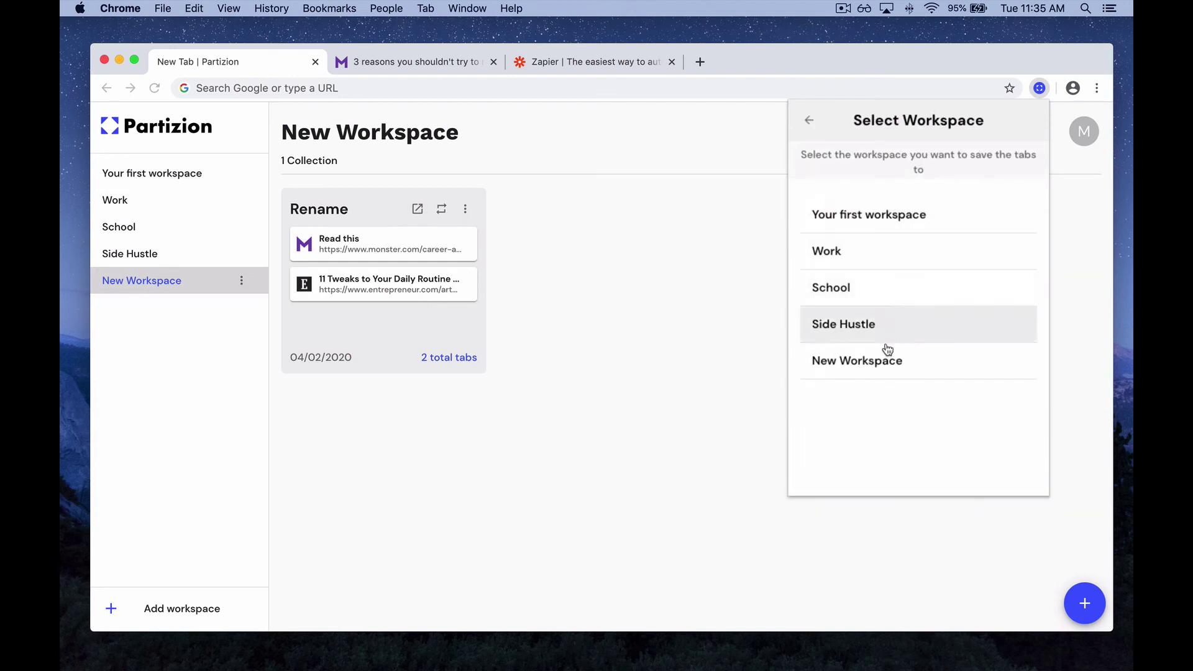
click(885, 359)
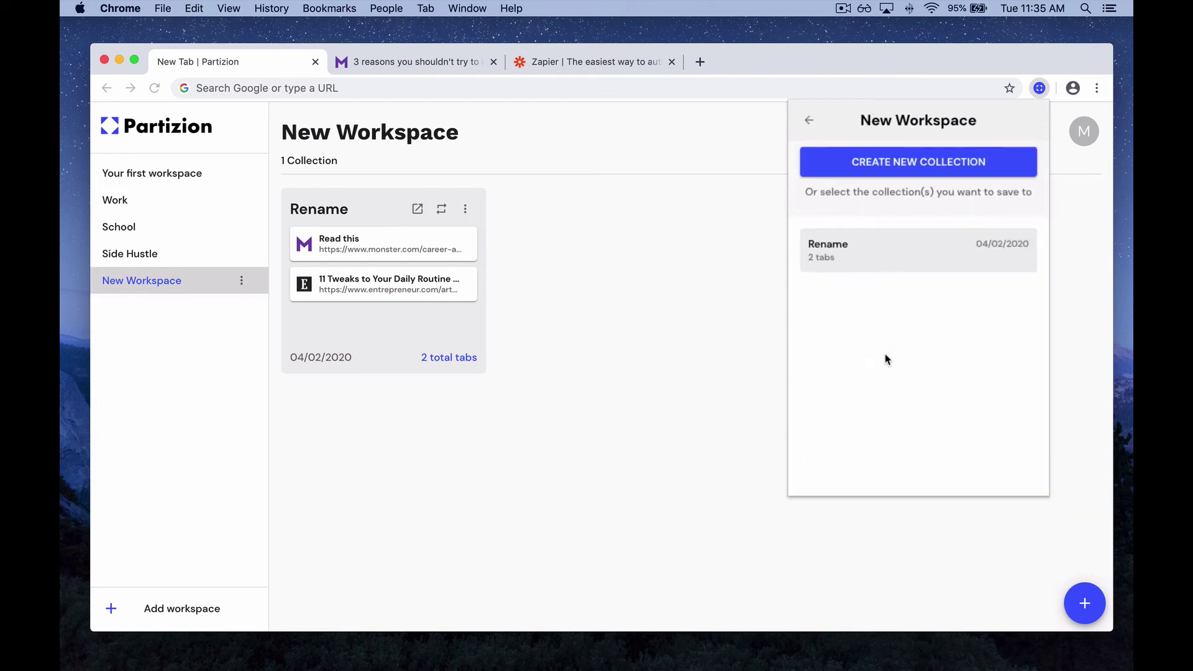
click(892, 255)
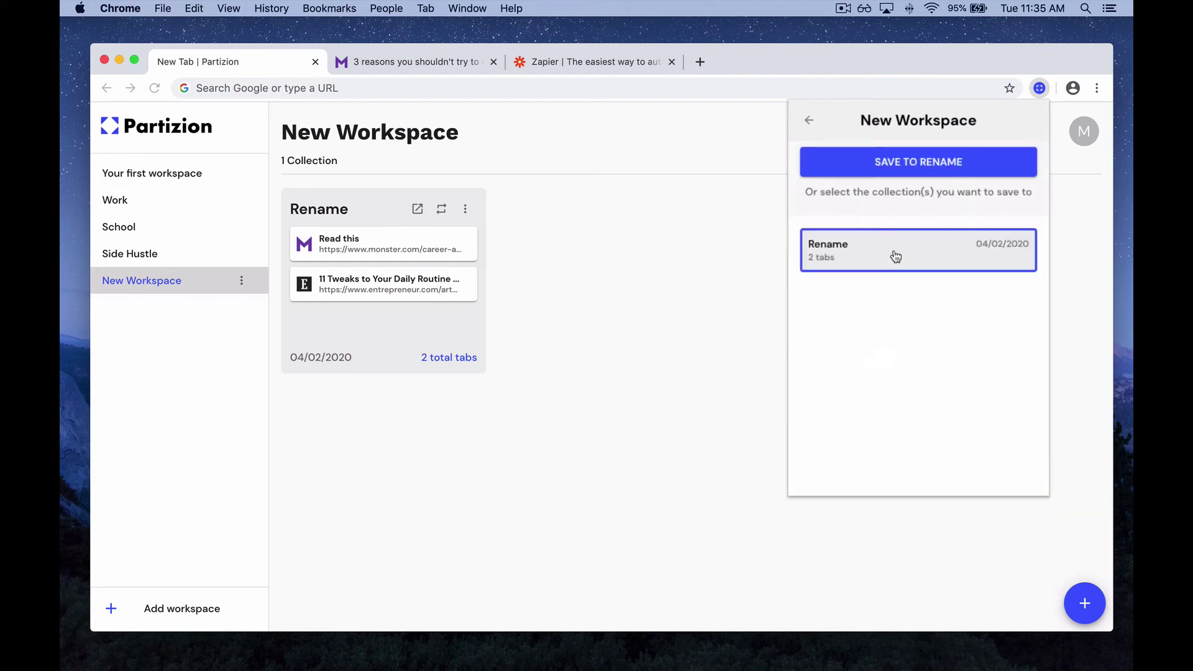
click(906, 167)
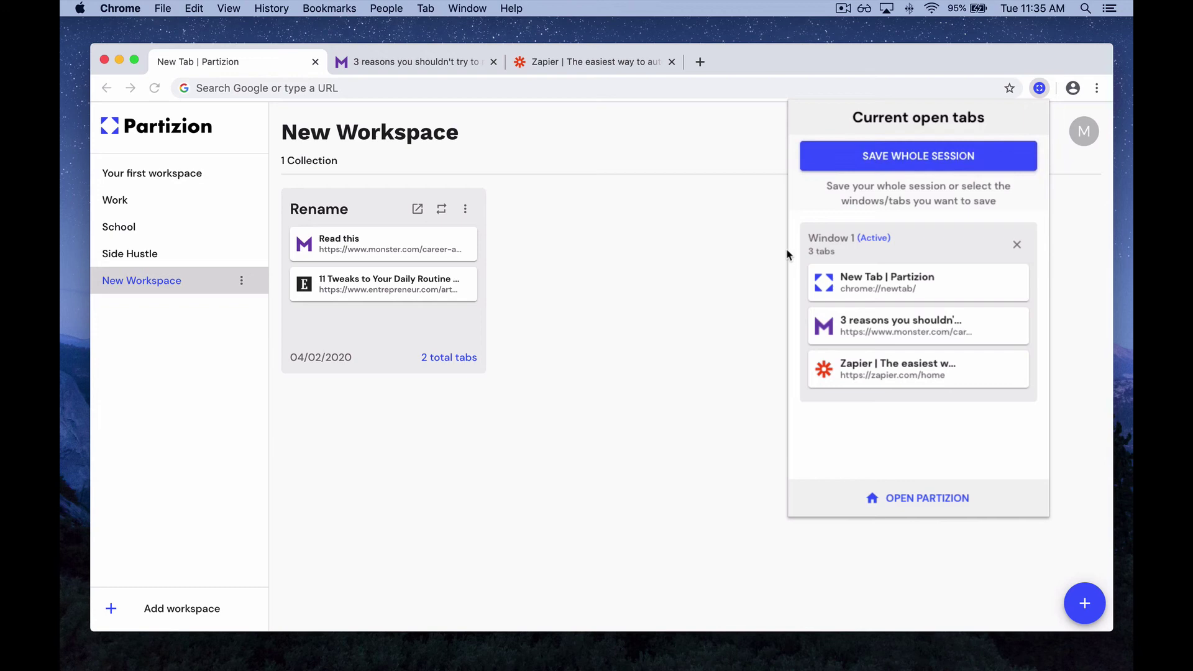
Open a new browser window, load School's Notes tabs there, and shift the window down
click(170, 10)
click(203, 41)
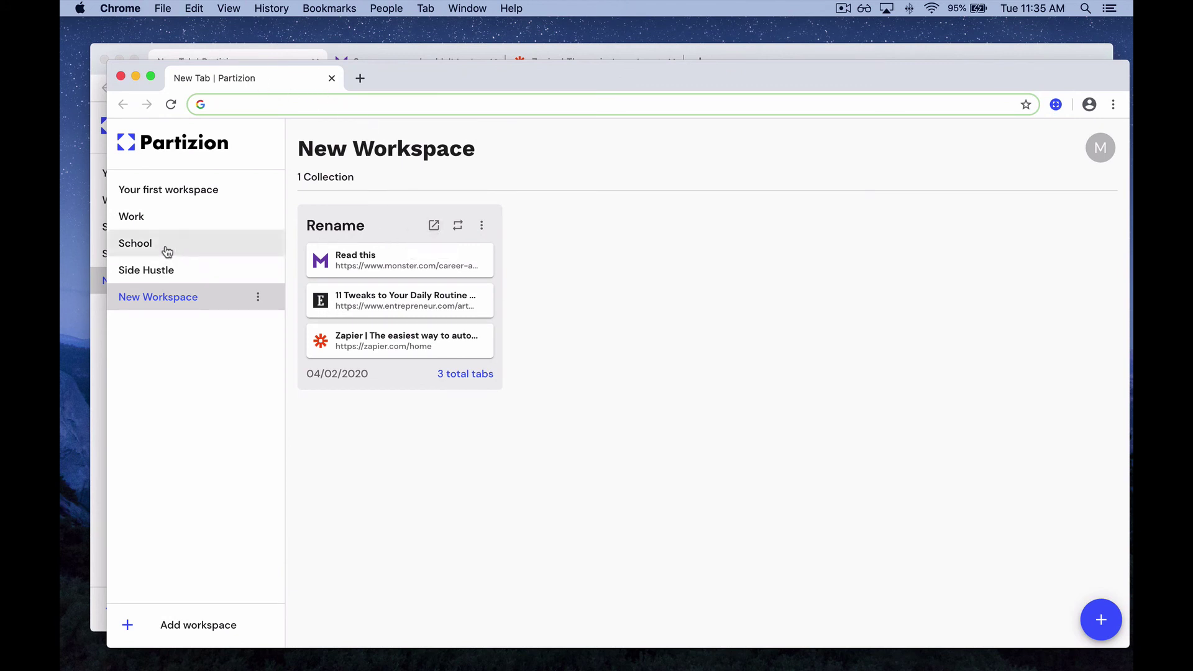
click(165, 249)
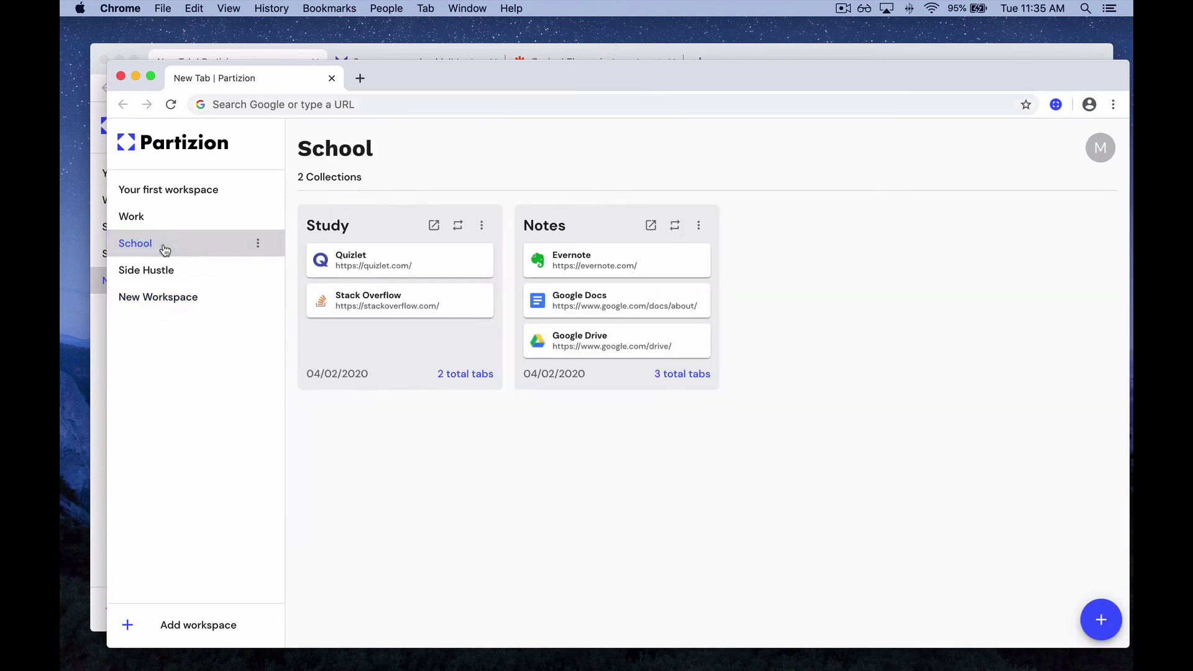
click(651, 227)
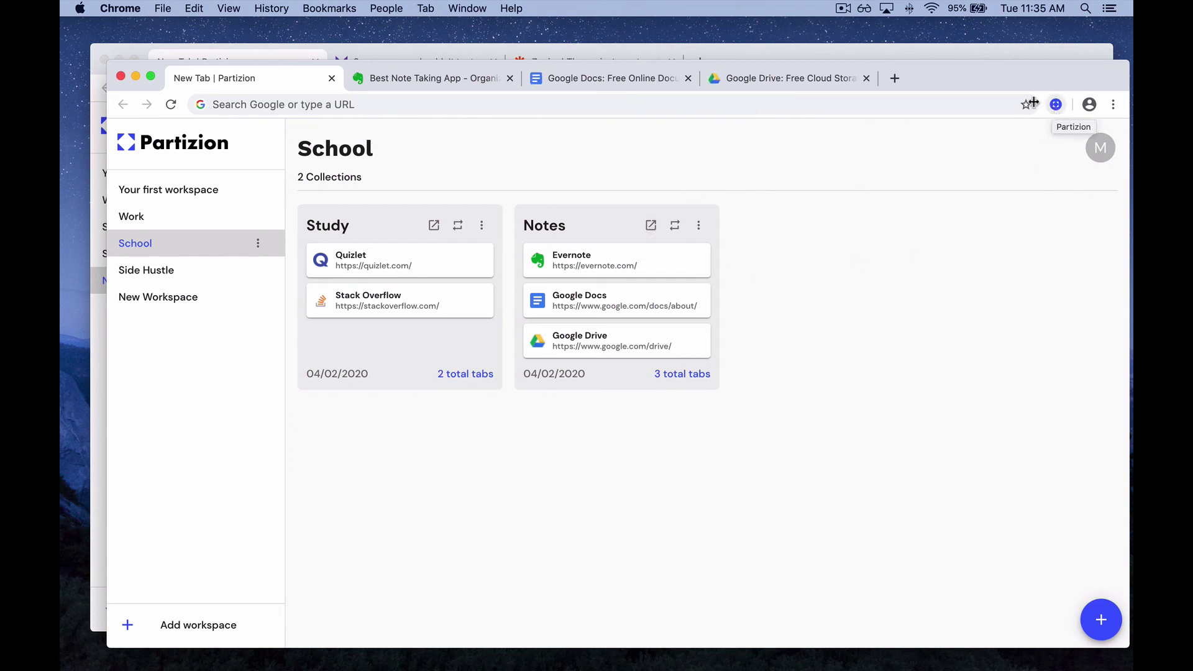
drag(988, 90, 988, 114)
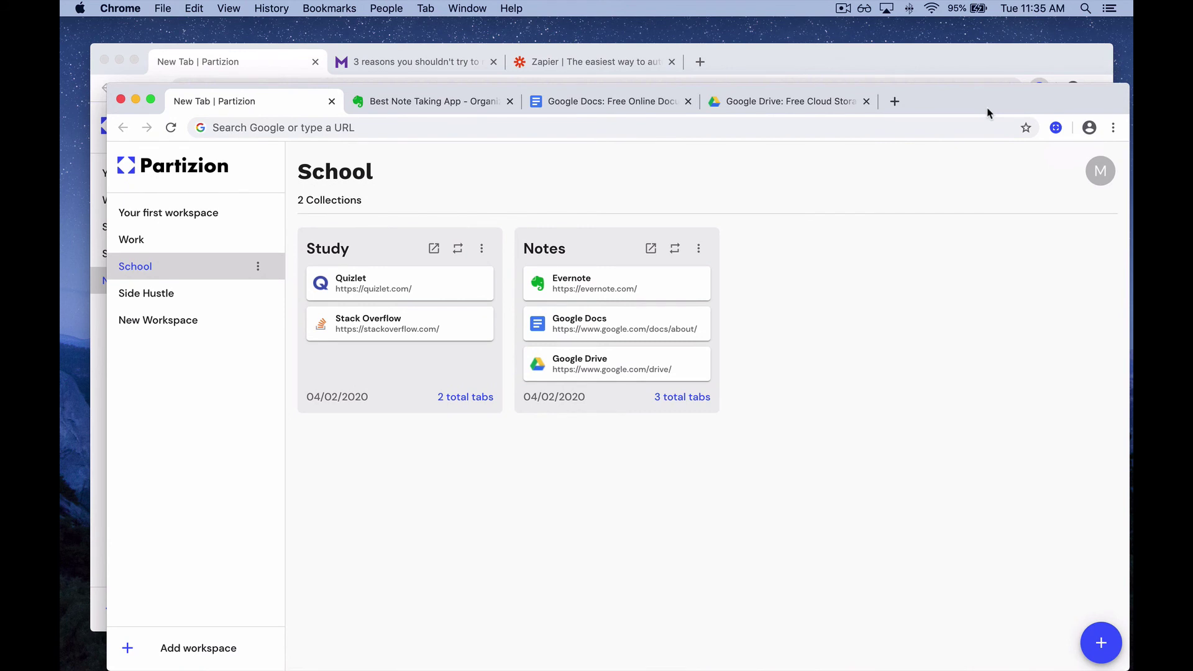
Bring Window 1 to the front using the extension's open-tabs list
click(1055, 127)
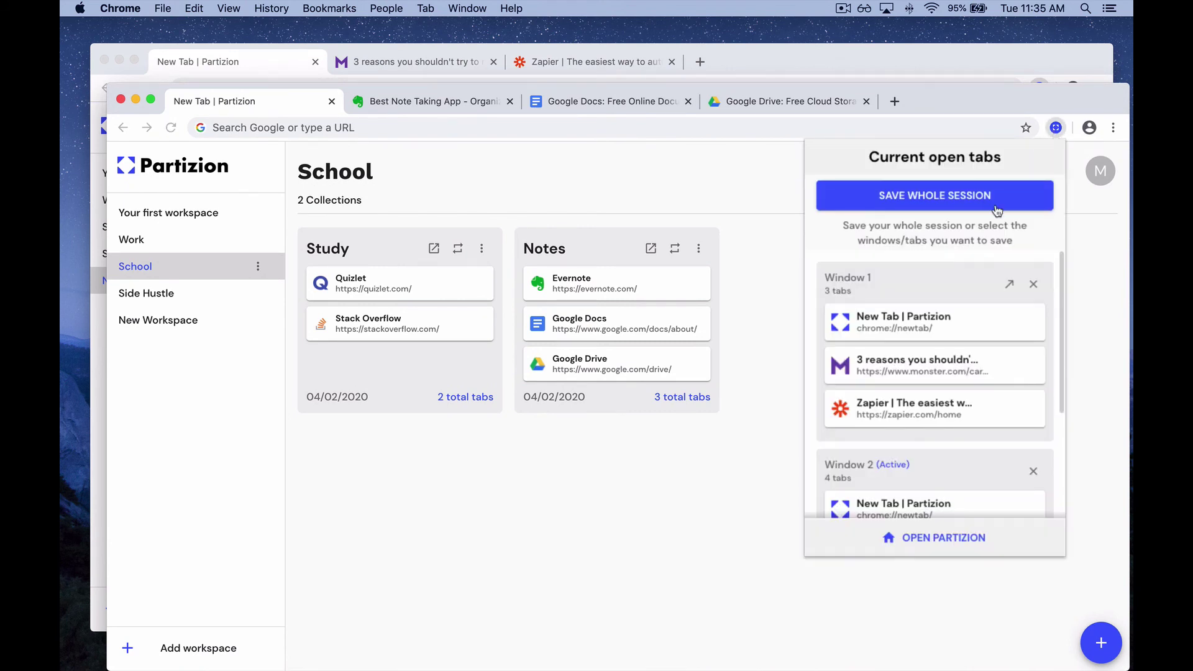
scroll(951, 285, down, 3)
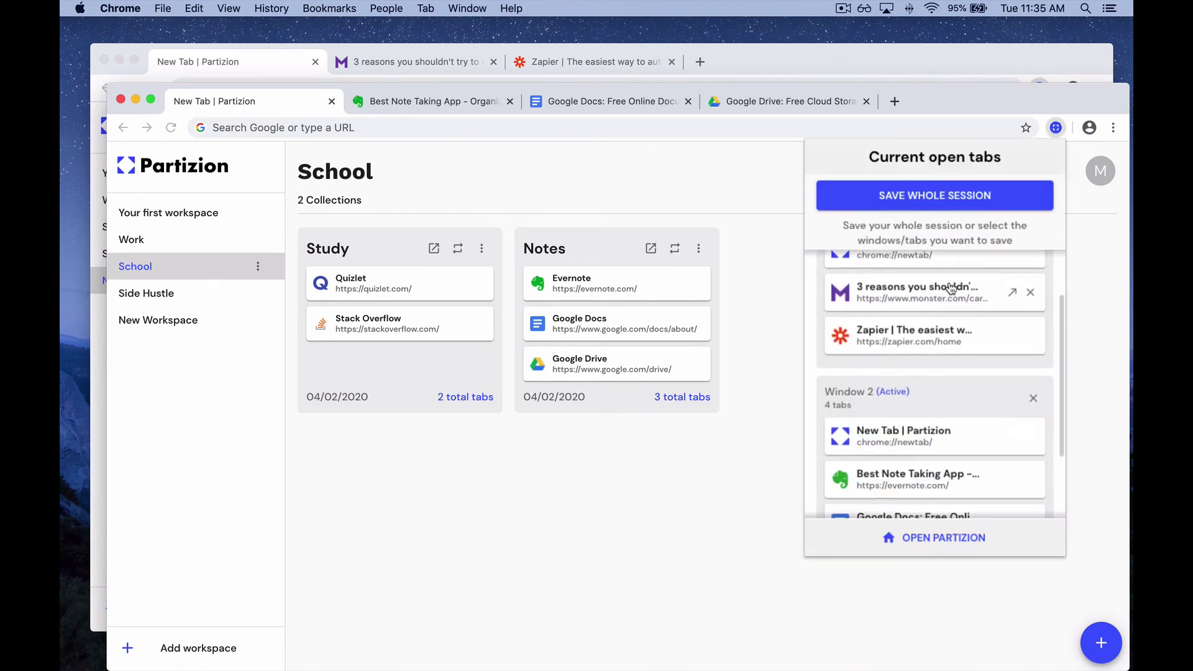
scroll(950, 287, down, 2)
scroll(947, 292, down, 2)
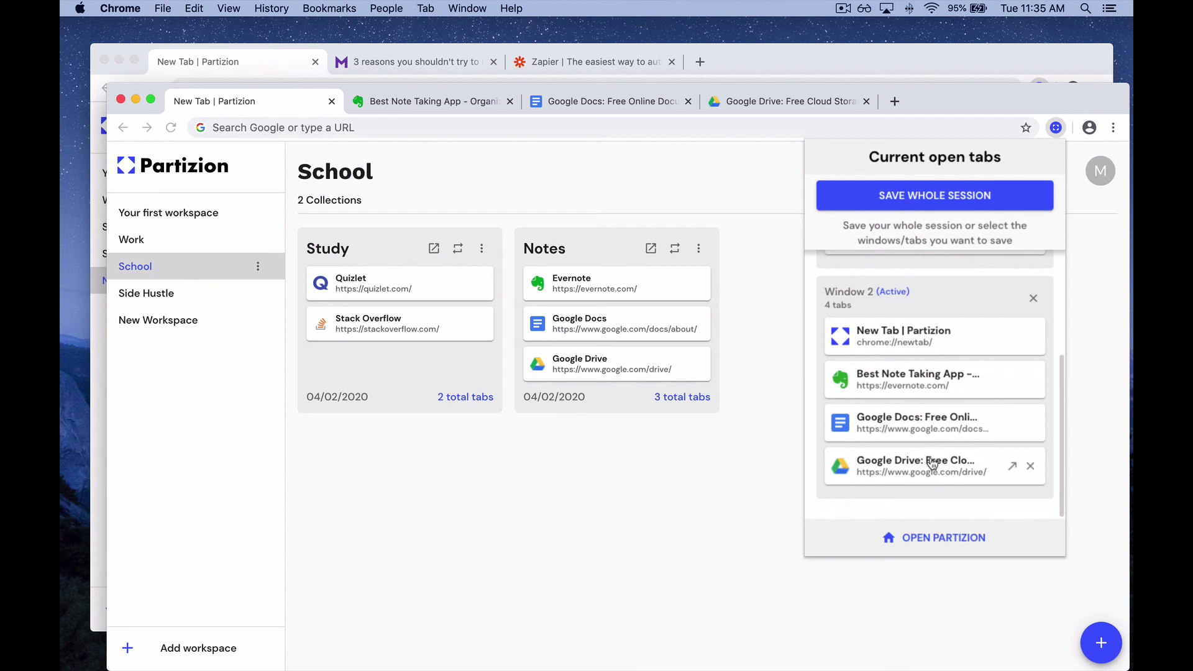
scroll(932, 465, up, 1)
scroll(932, 465, up, 4)
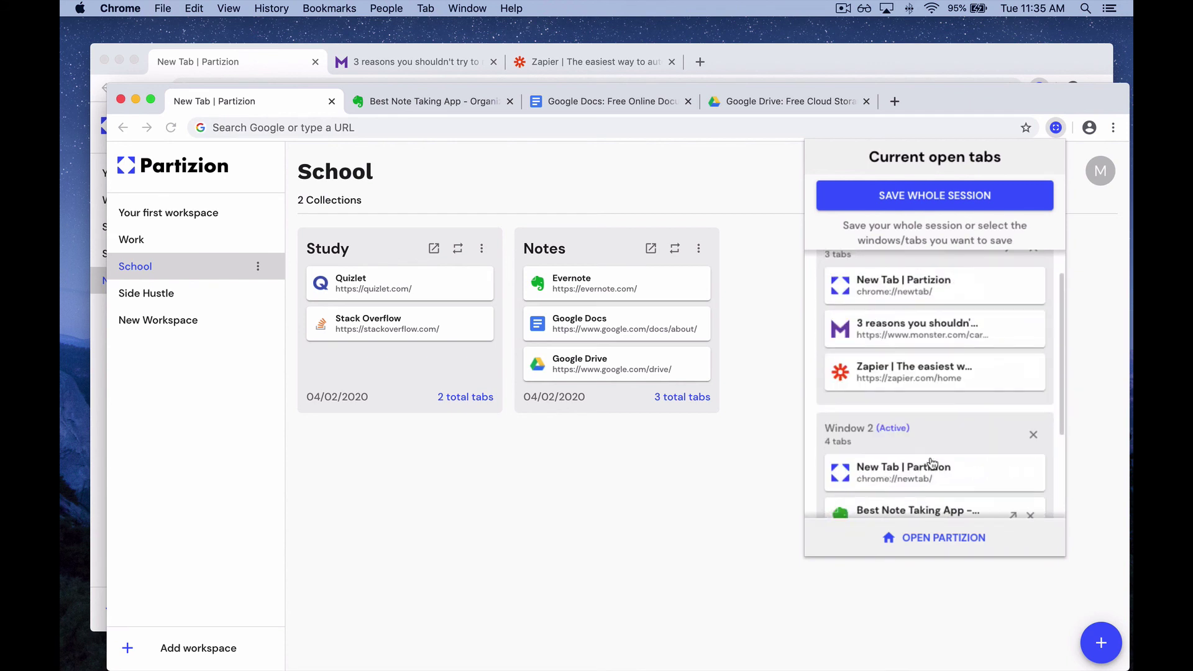
scroll(932, 465, up, 2)
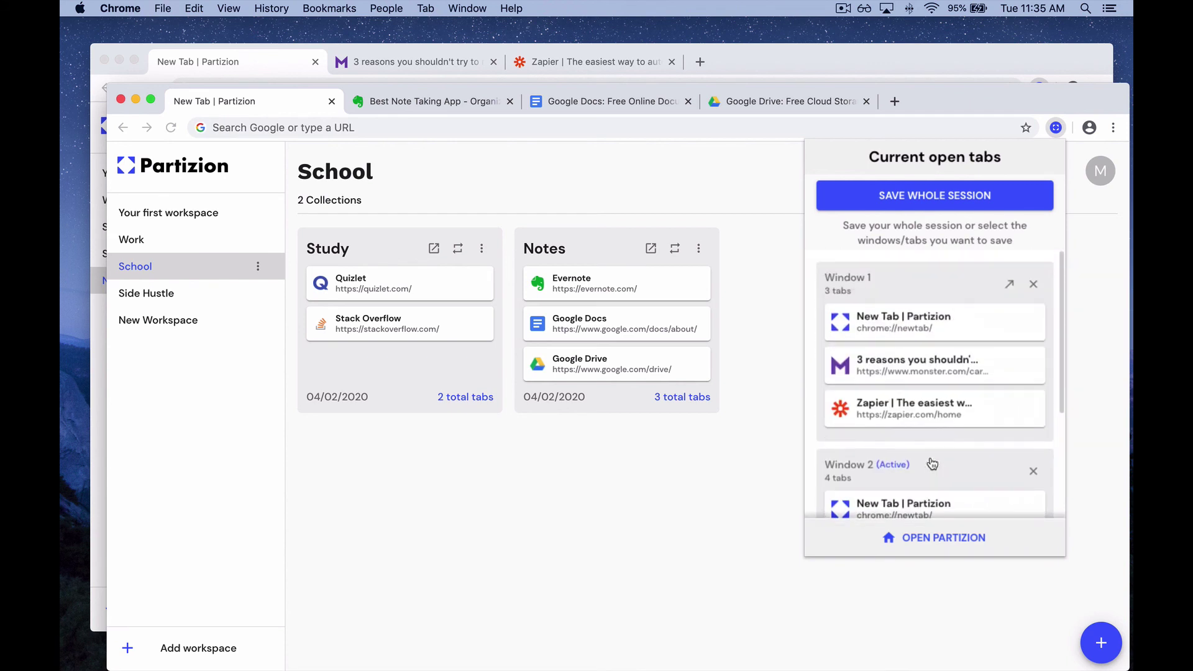
click(1009, 285)
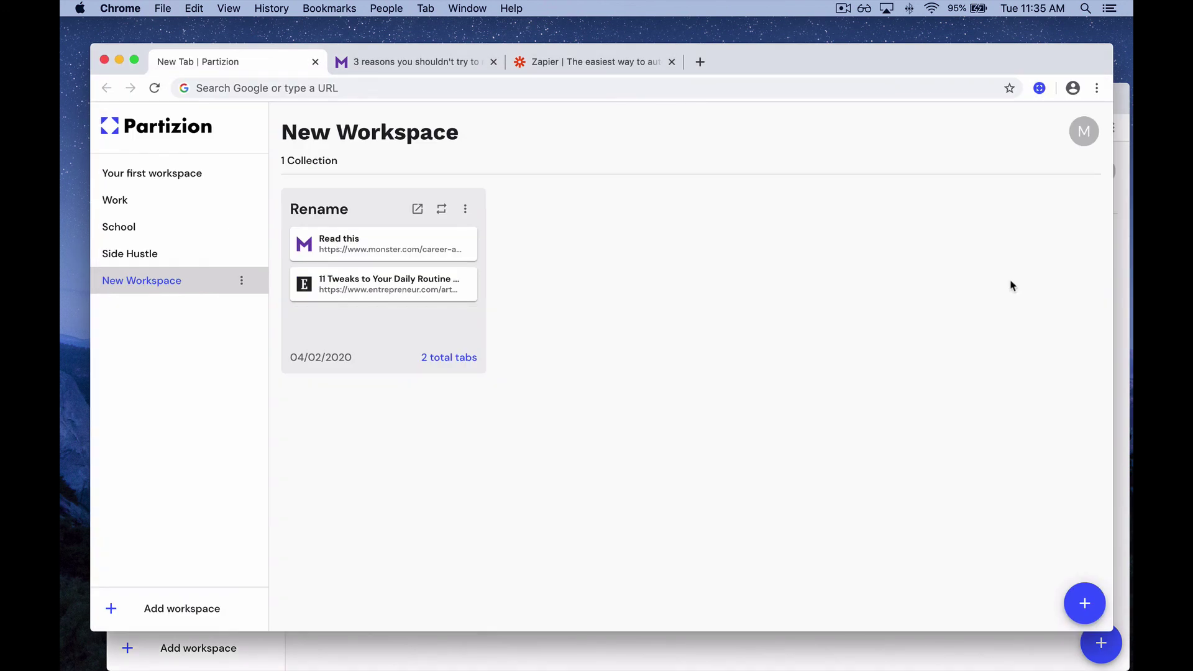
Close Window 2 from the open-tabs list, then dismiss the list
click(1040, 88)
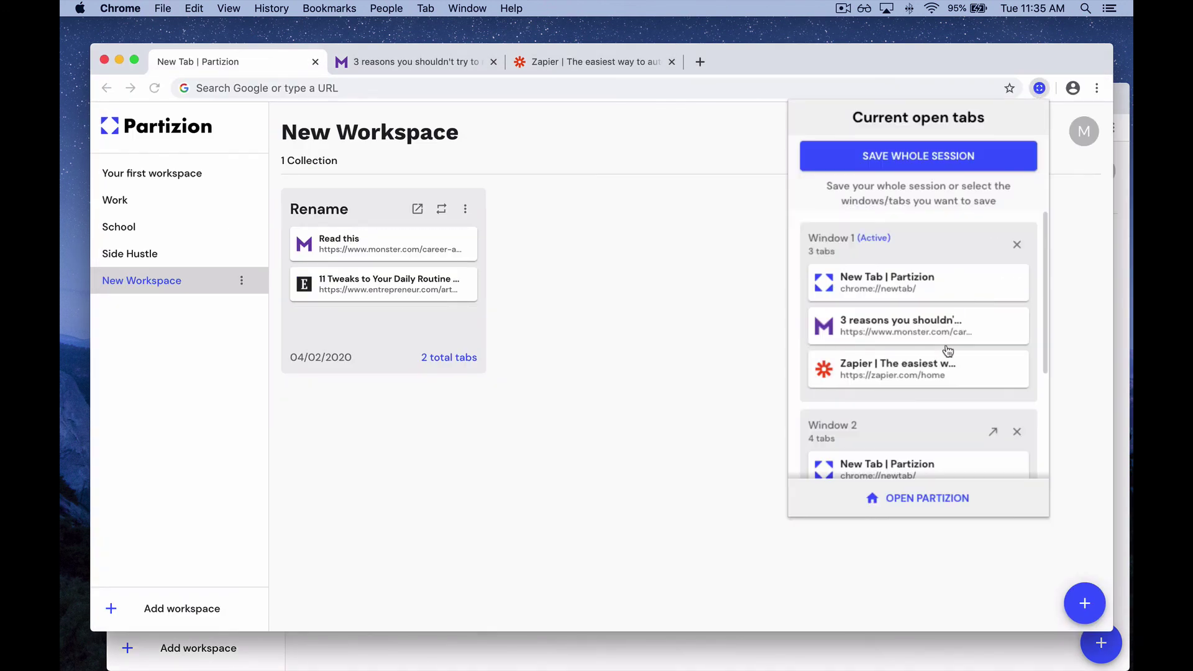
scroll(943, 352, down, 2)
scroll(945, 354, down, 1)
scroll(971, 341, down, 1)
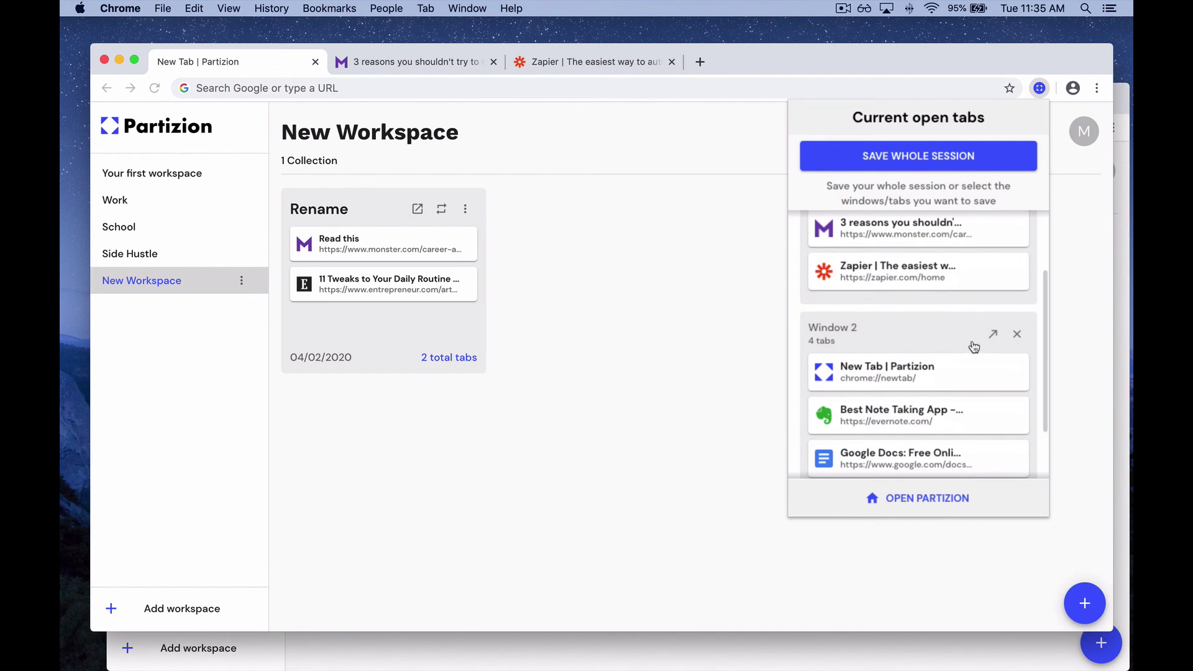
click(1017, 336)
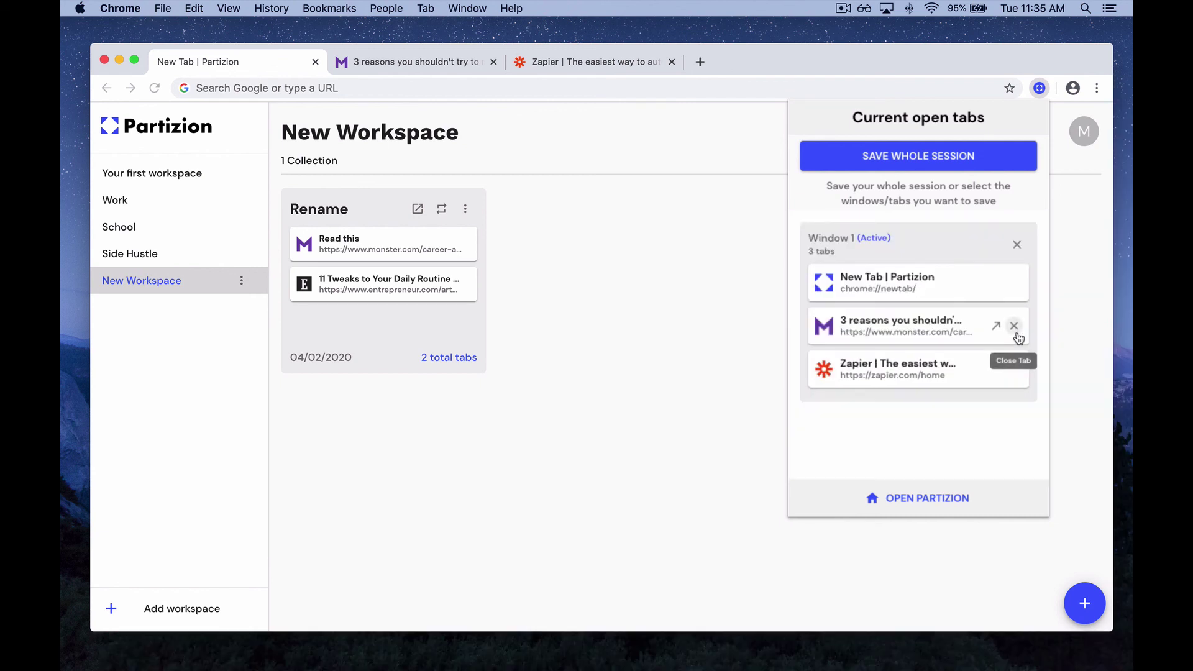
click(718, 350)
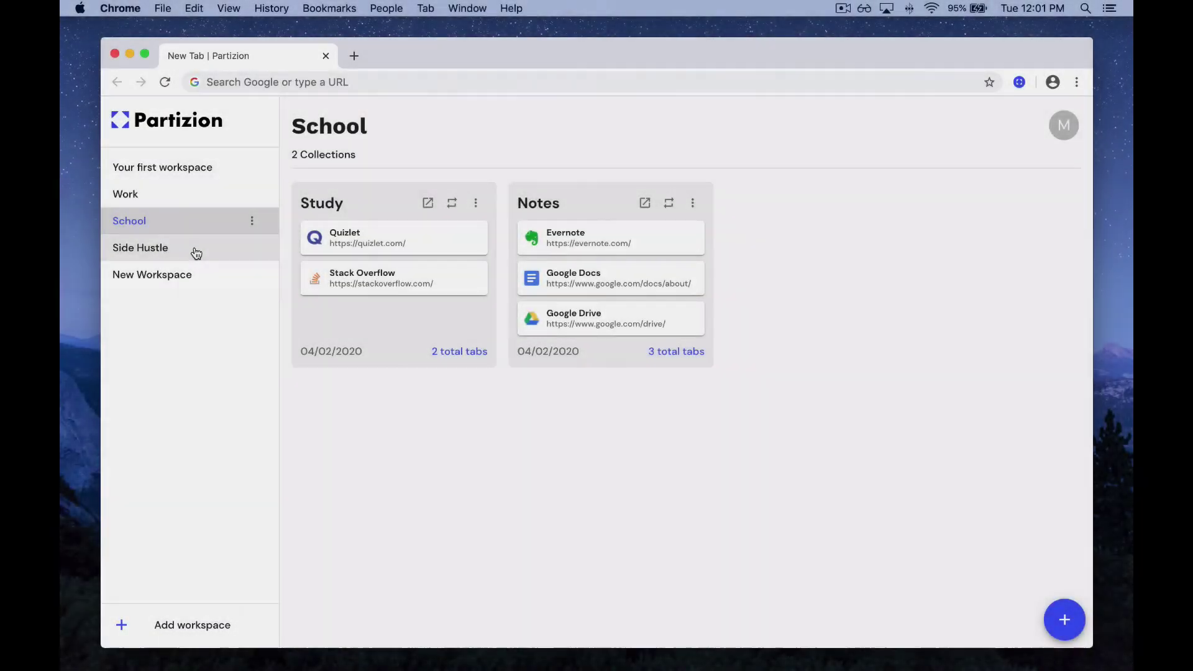
Switch to Side Hustle and replace current tabs with its Daily News collection
click(196, 253)
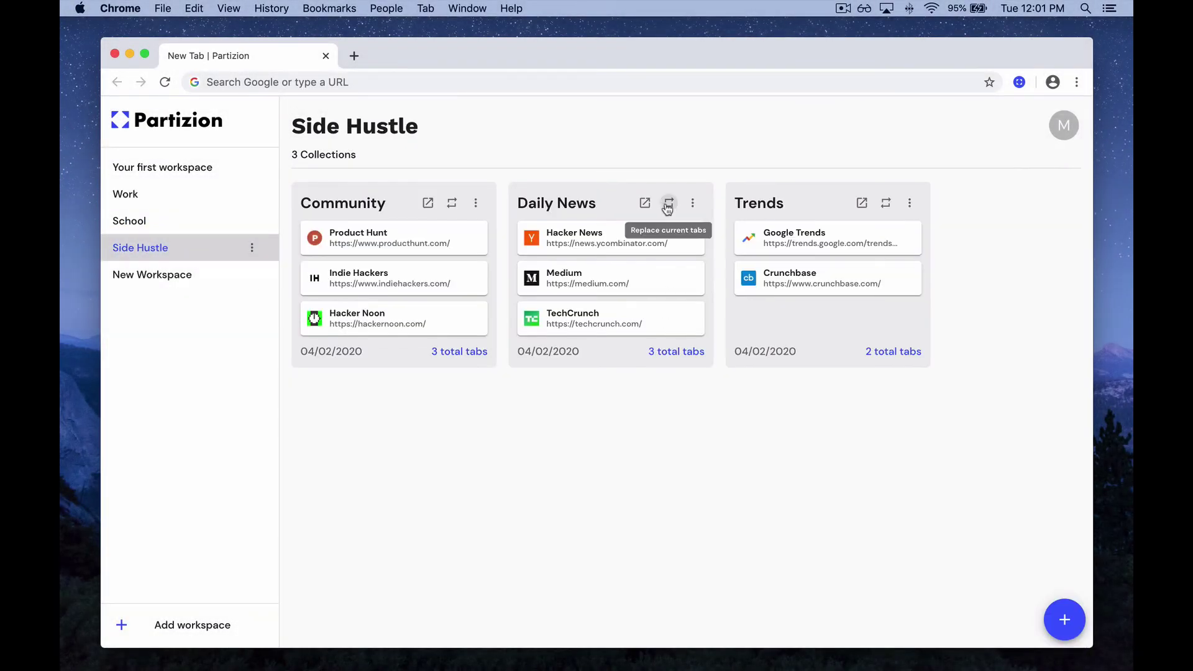